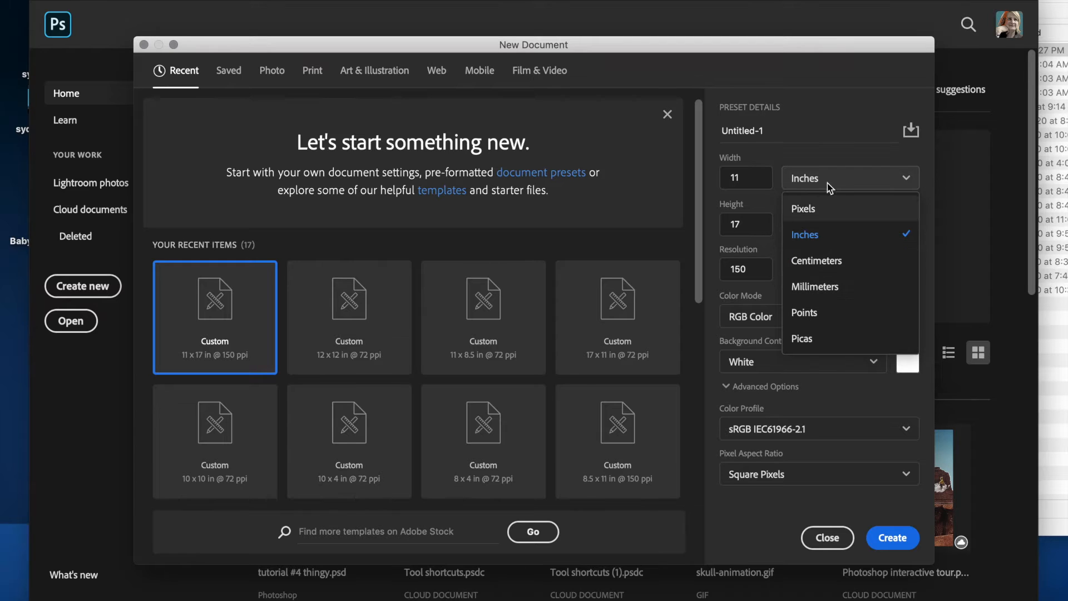
- Create a new landscape document 11 inches wide and 8.5 inches high at 150 pixels/inch with a white background
left_click(829, 180)
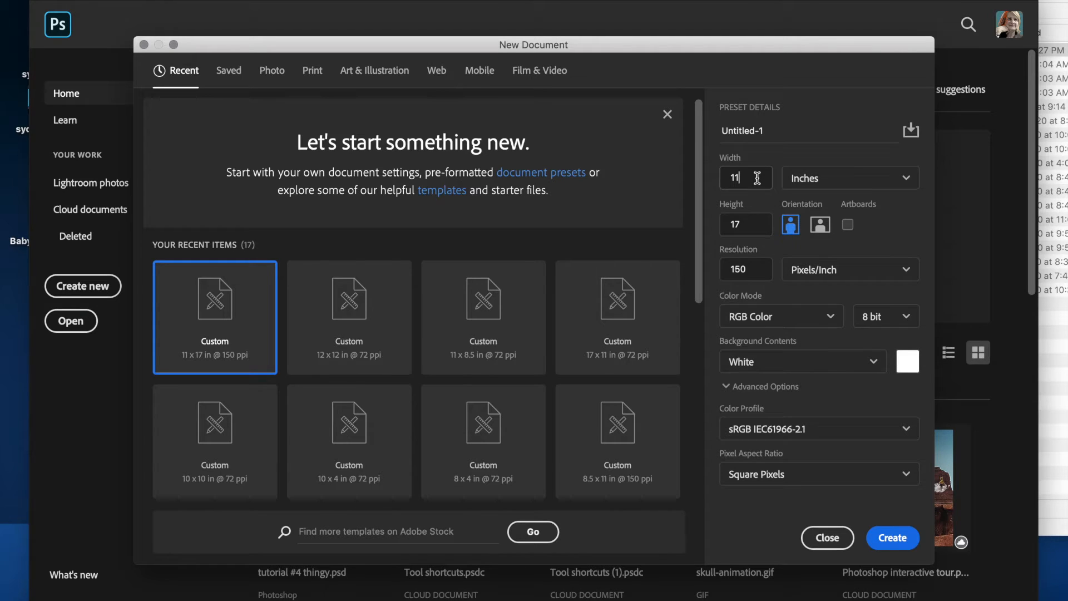
left_click_drag(755, 177, 711, 175)
type("11")
key("Tab")
type("8")
left_click(821, 227)
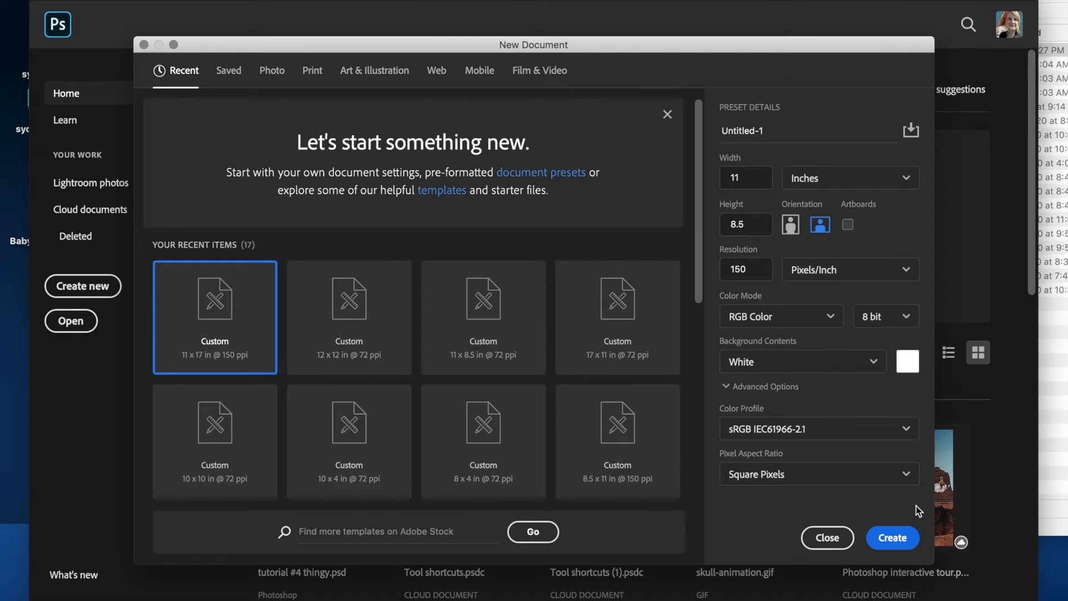
left_click(894, 538)
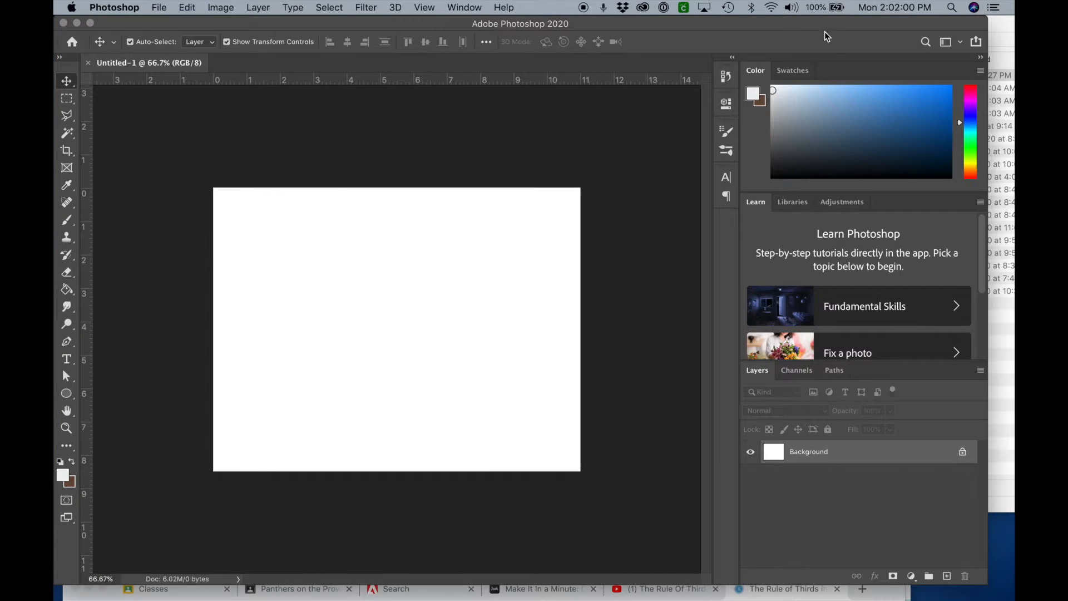
- Fill the whole canvas with a medium blue foreground color using the Paint Bucket tool
left_click_drag(824, 25, 846, 21)
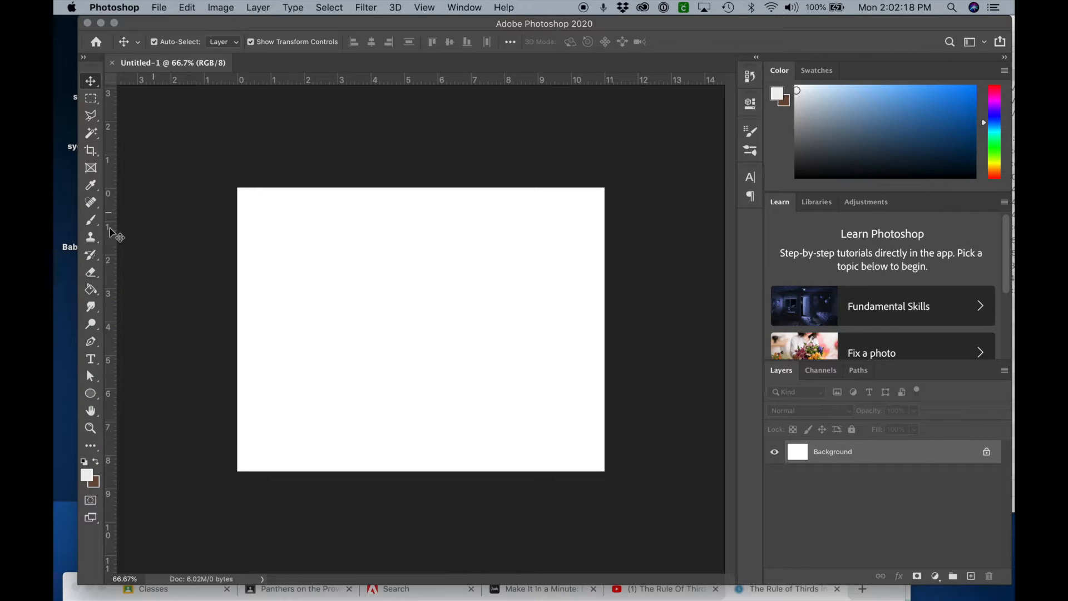
left_click(95, 294)
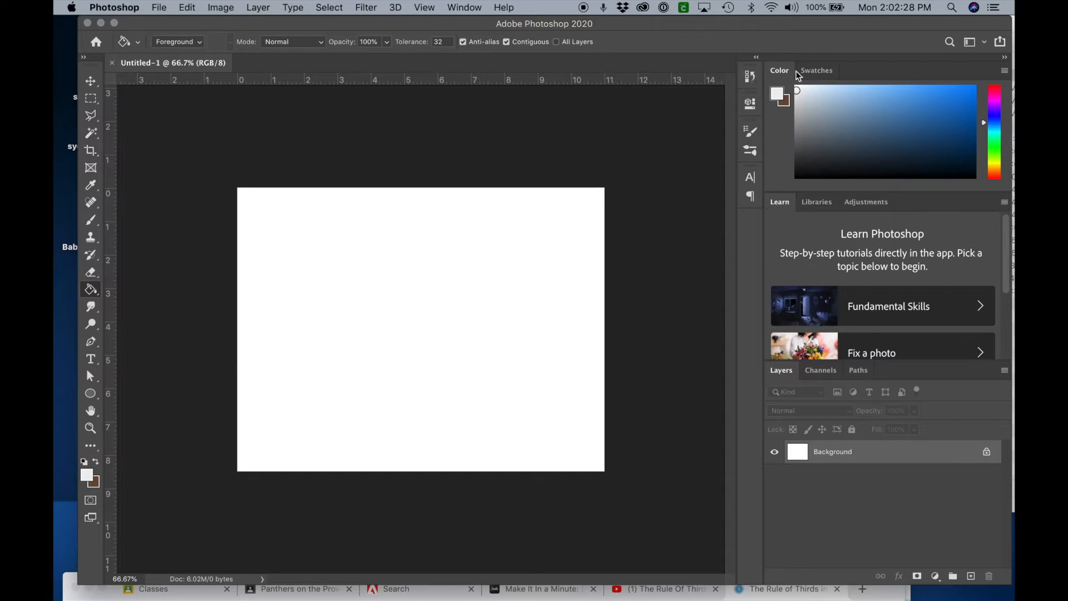
left_click(930, 119)
left_click(467, 264)
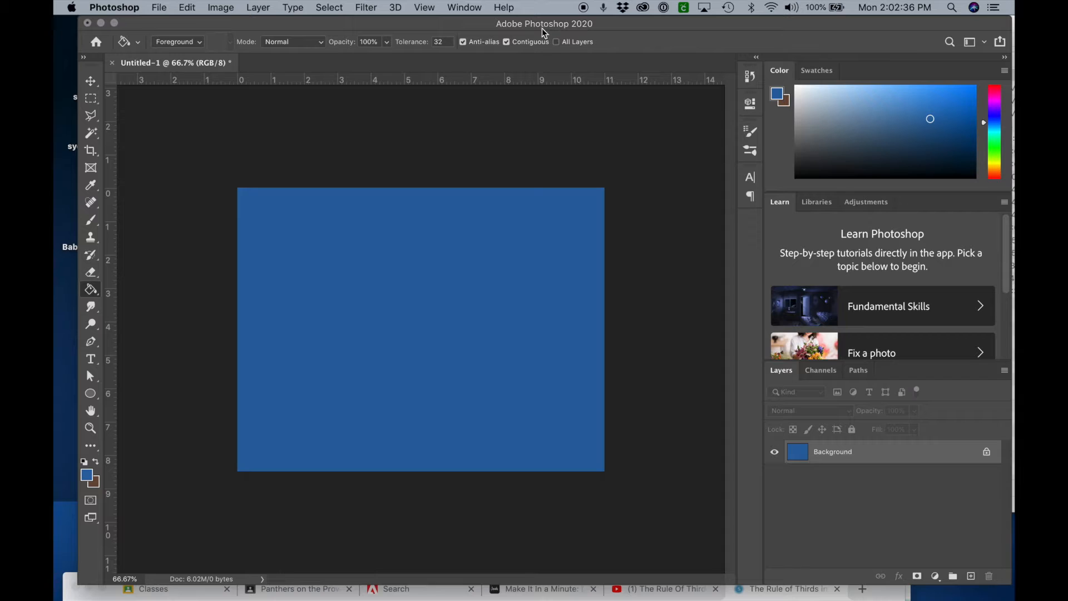
left_click(465, 7)
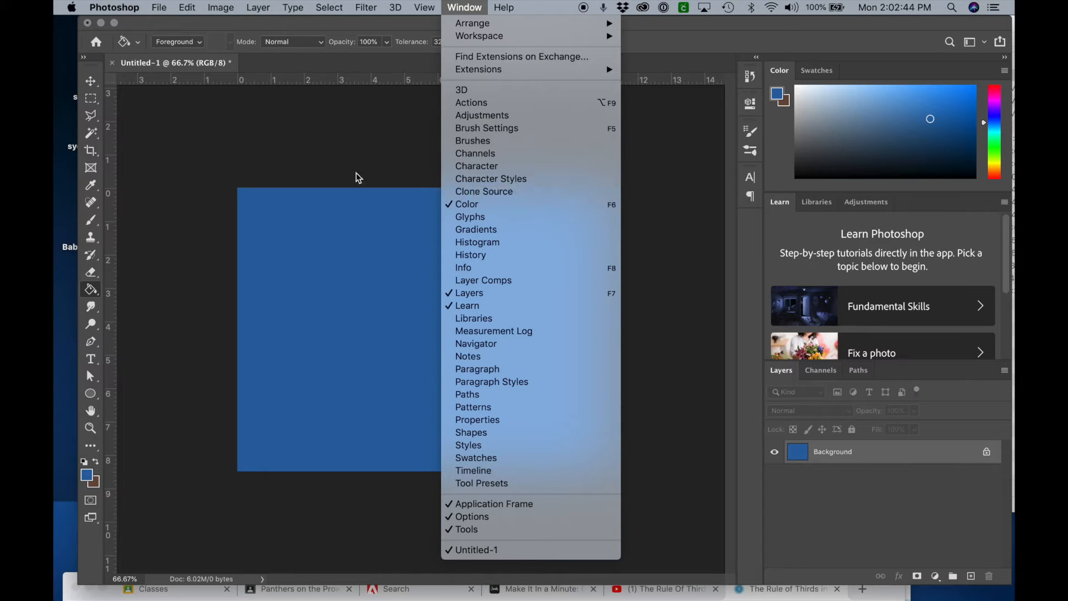
left_click(322, 169)
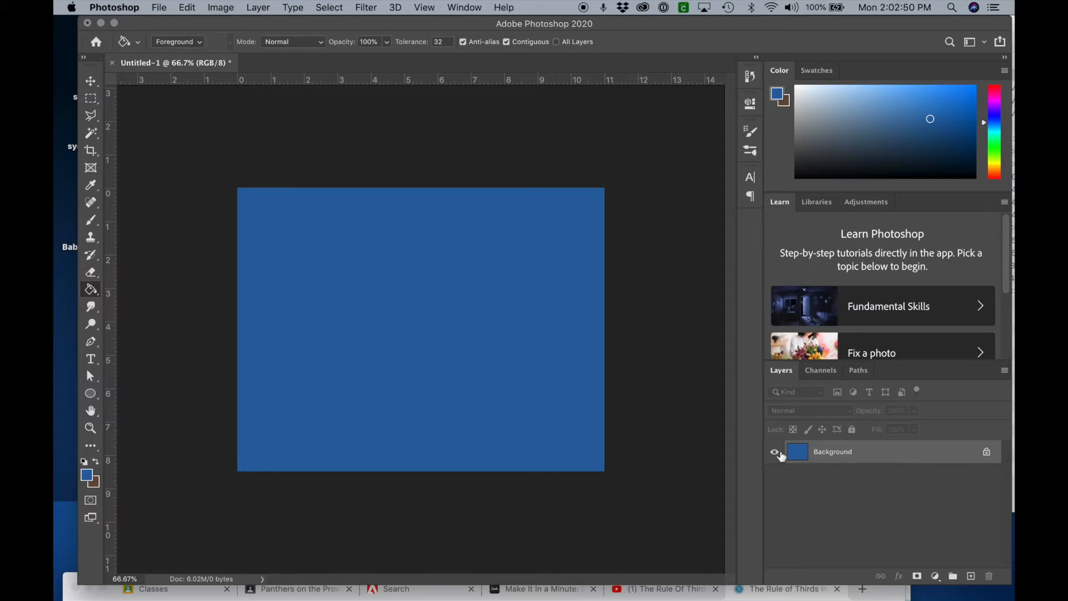
- Convert the locked Background into a regular layer and rename it "background"
double_click(932, 457)
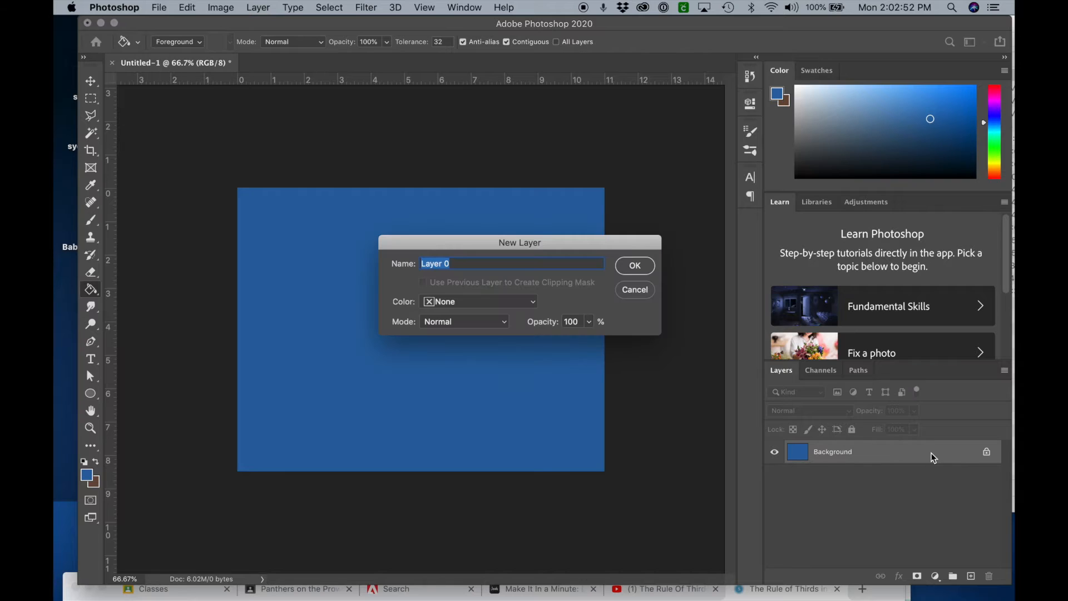
left_click(643, 266)
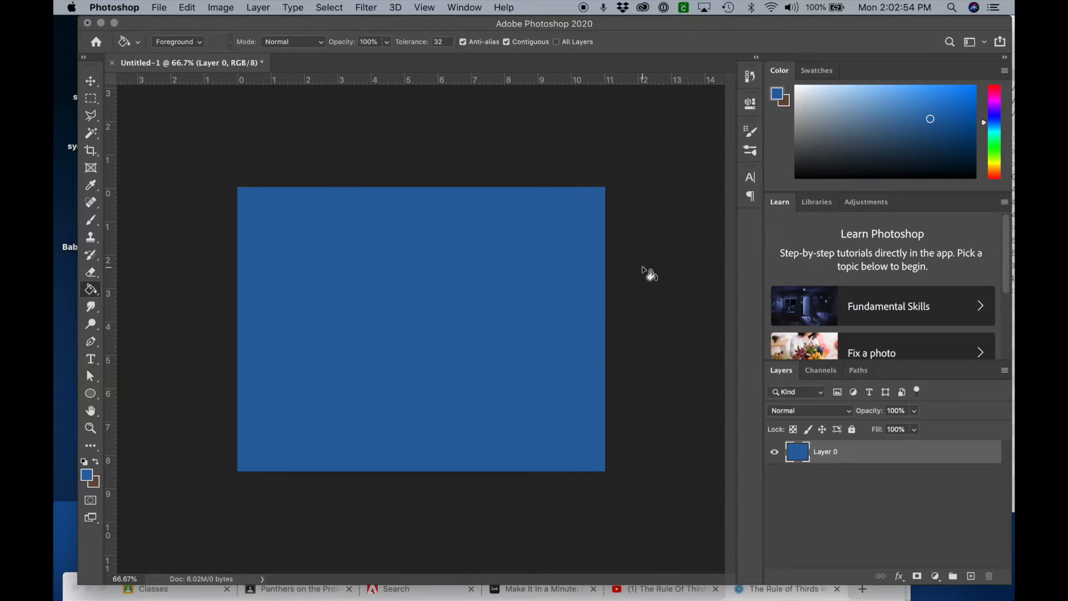
key("b")
double_click(826, 452)
type("background")
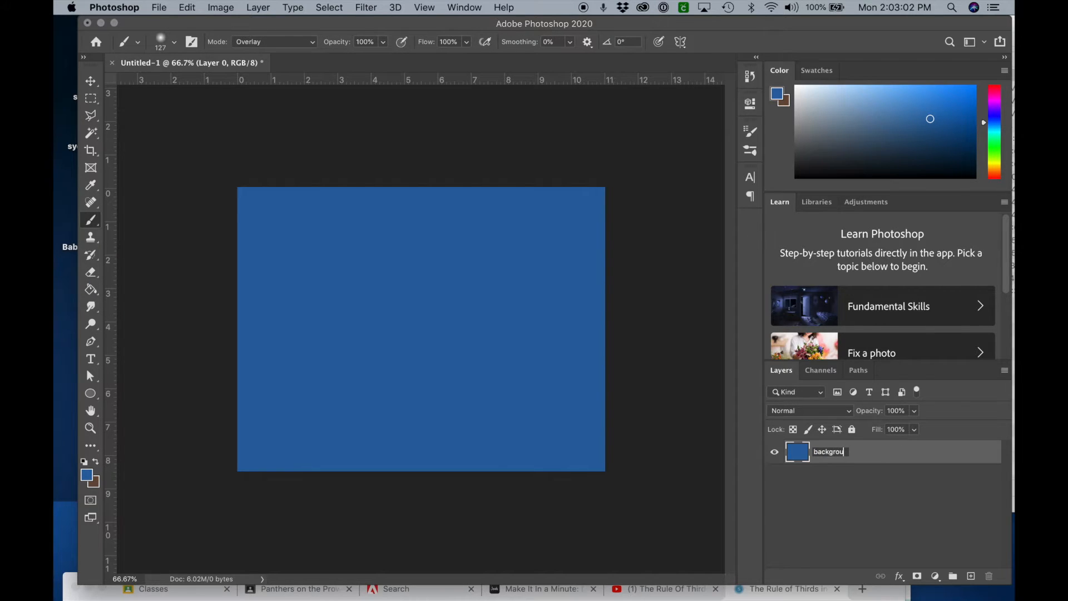
key("Return")
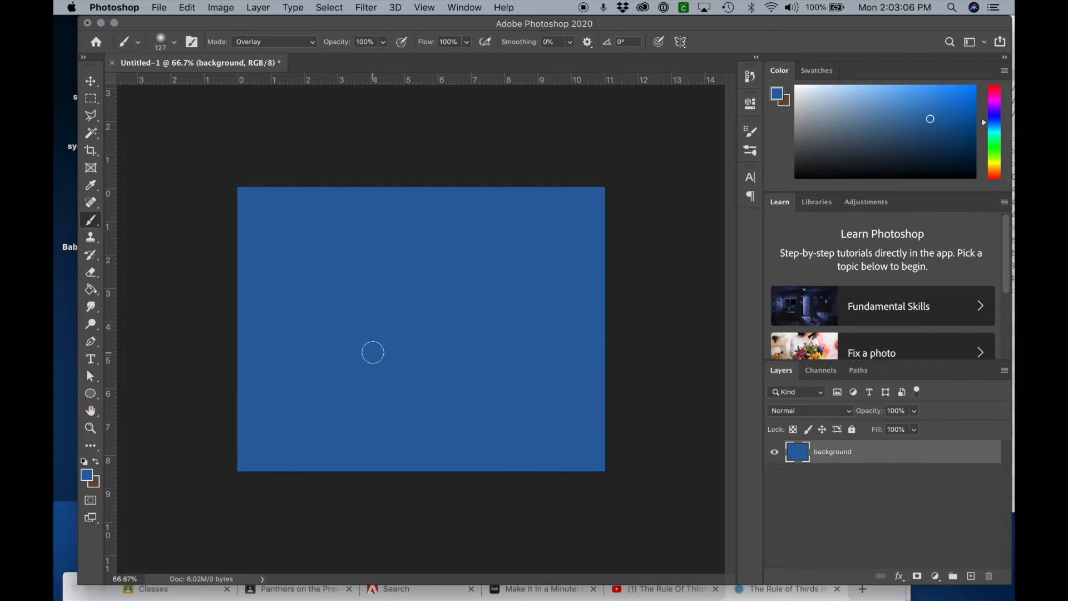
- Add a new empty layer above the blue background layer and activate the Gradient tool
left_click(89, 293)
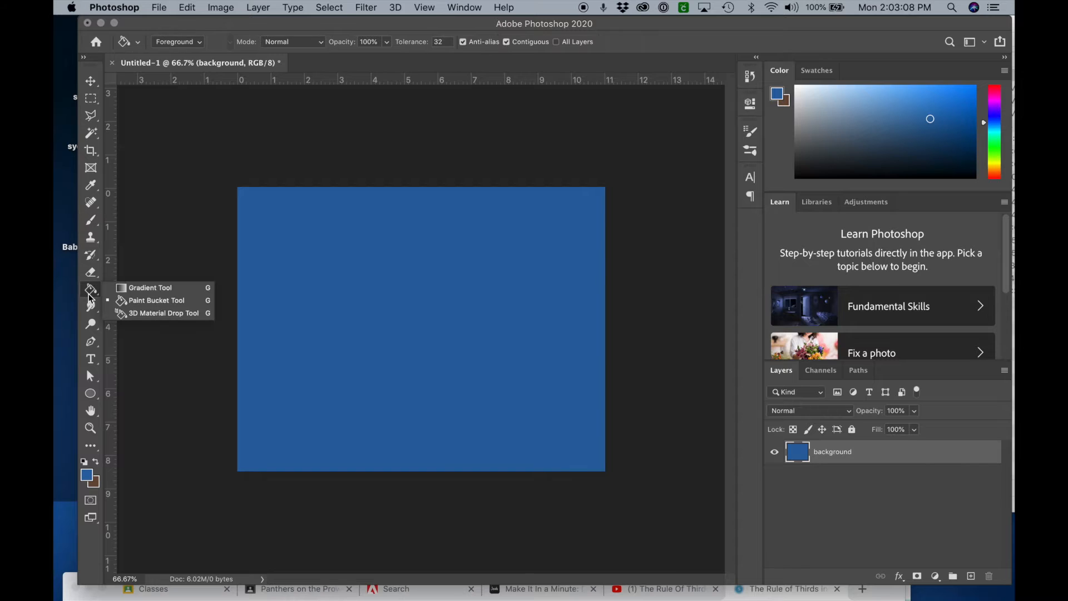
left_click(141, 289)
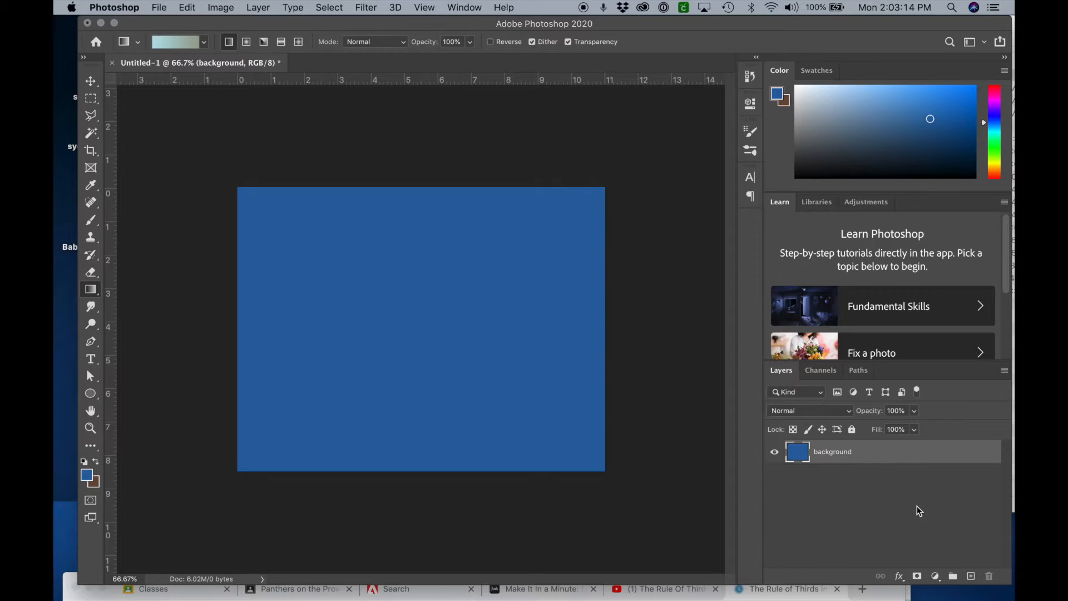
left_click(971, 577)
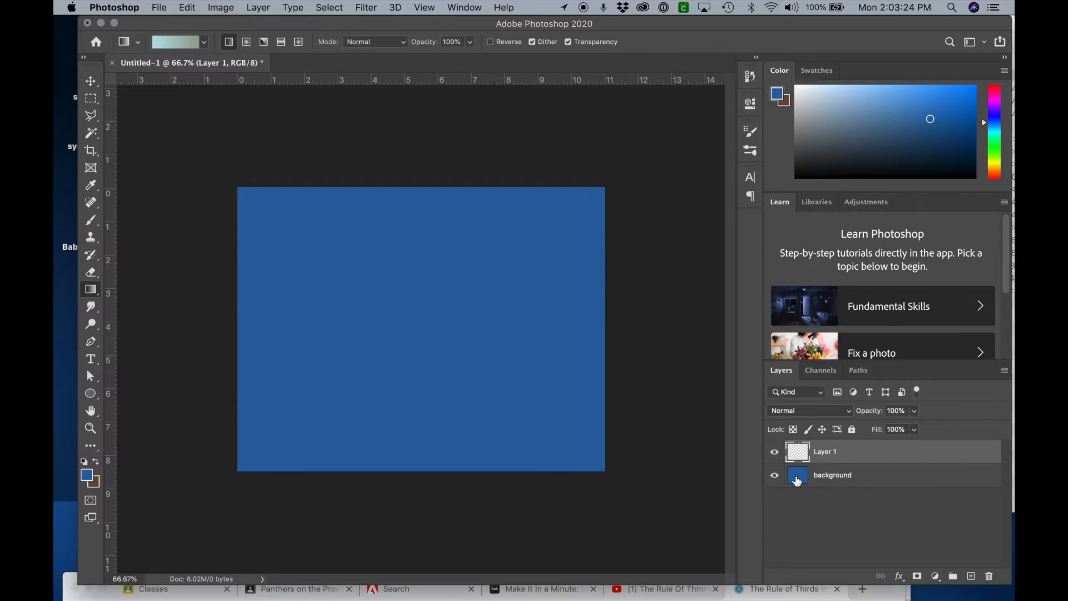
left_click(89, 289)
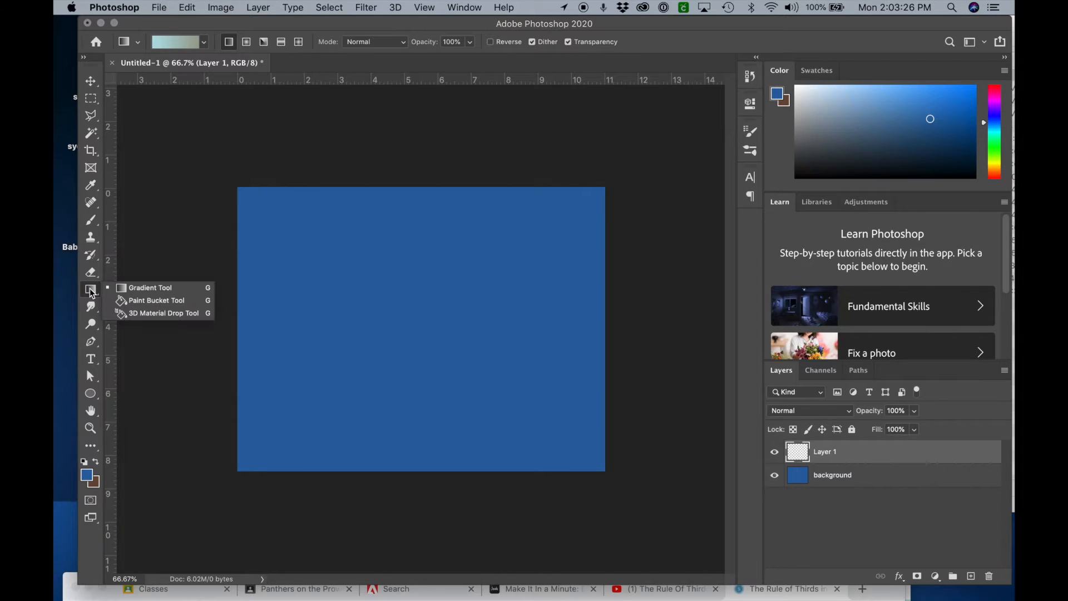
left_click(147, 289)
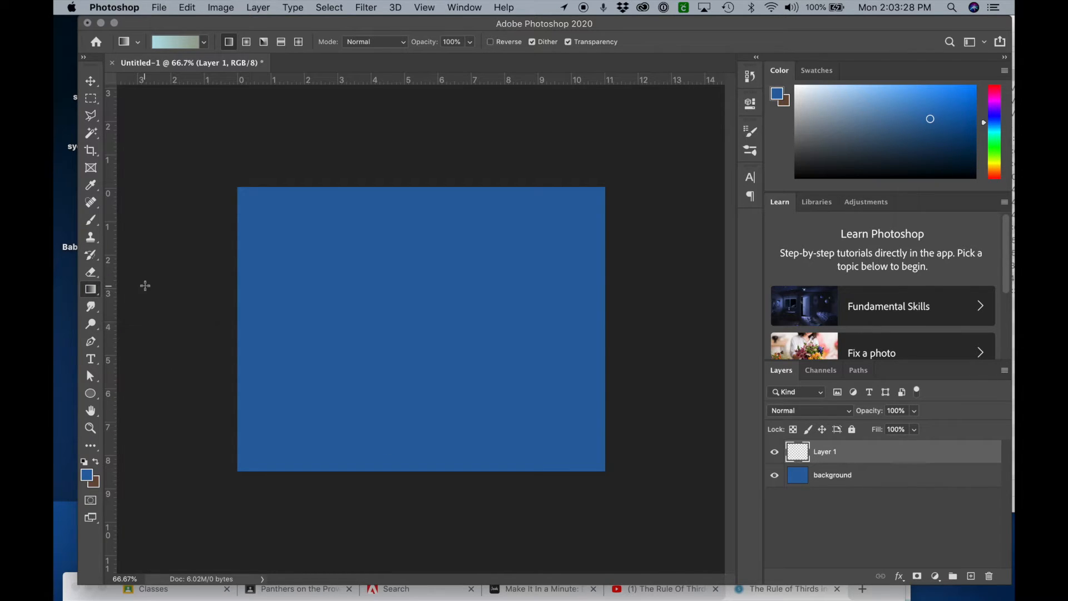
- Edit the current custom gradient and change its end color stop to a medium green
left_click(180, 42)
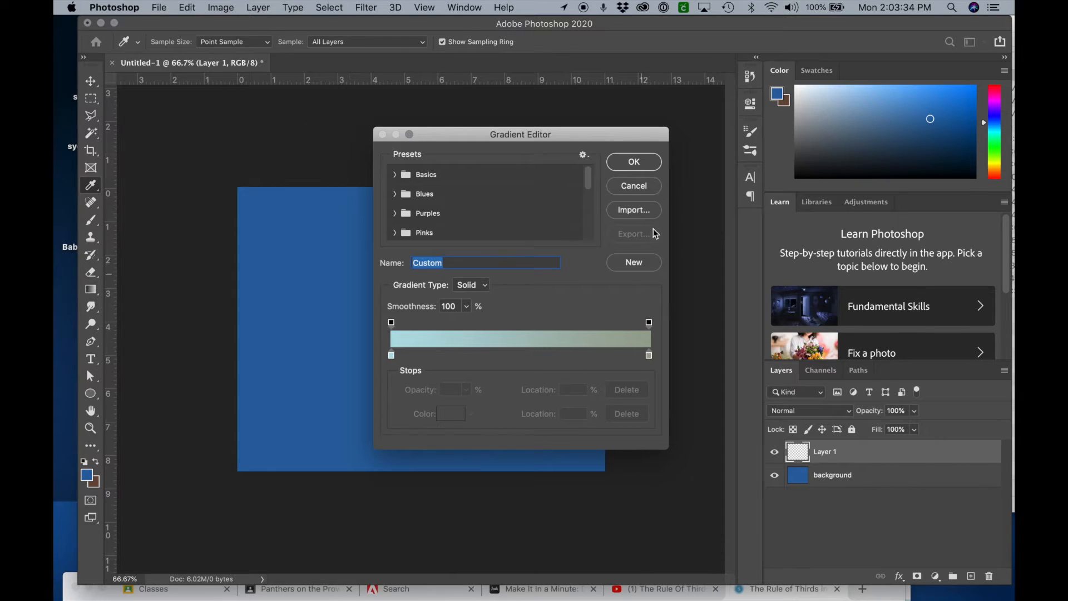
left_click(650, 164)
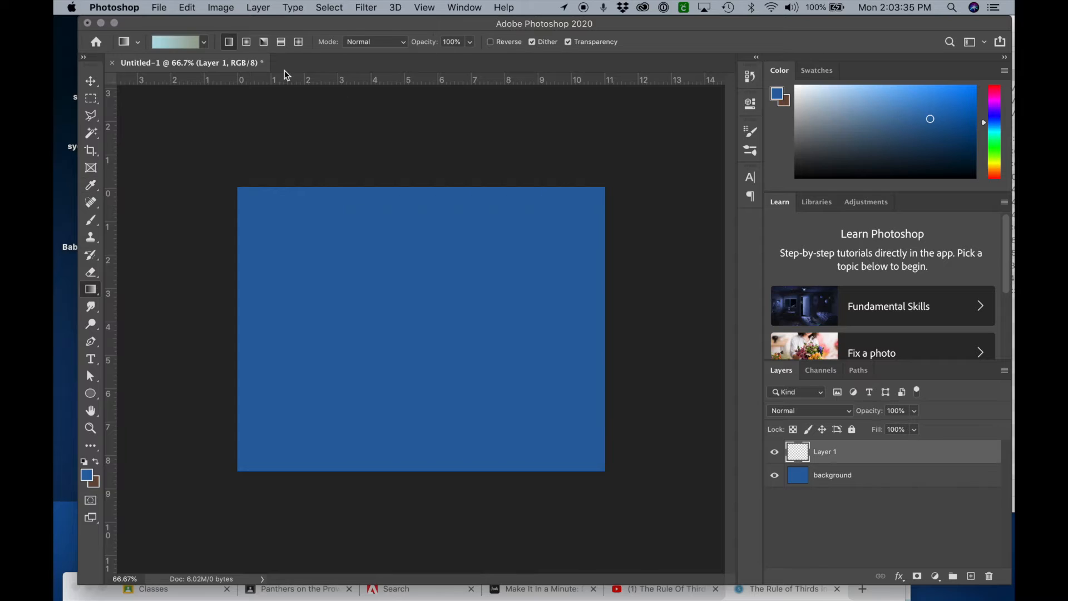
left_click(193, 42)
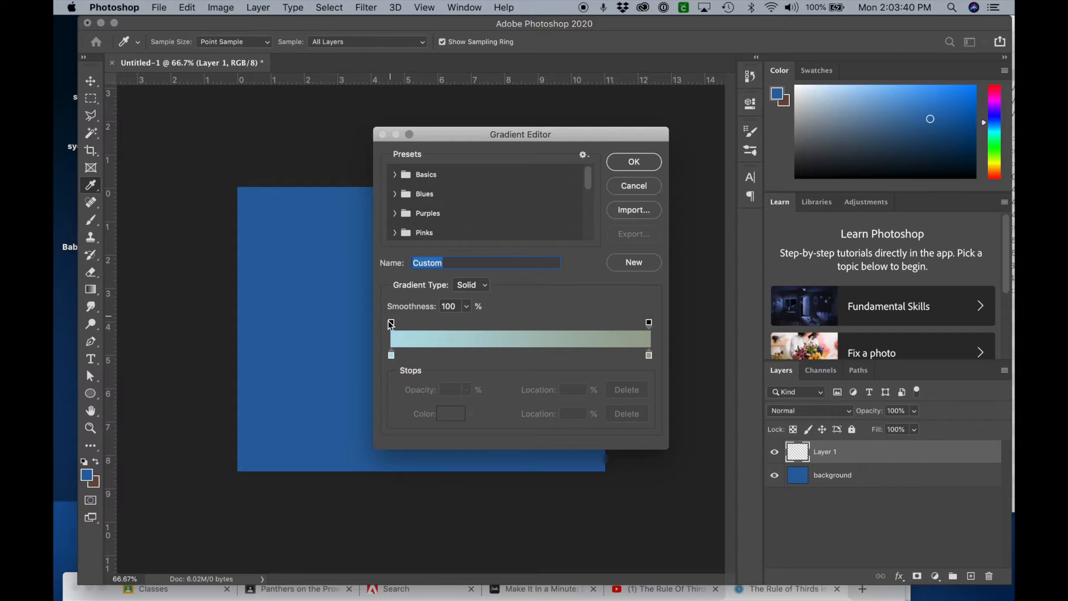
left_click(649, 355)
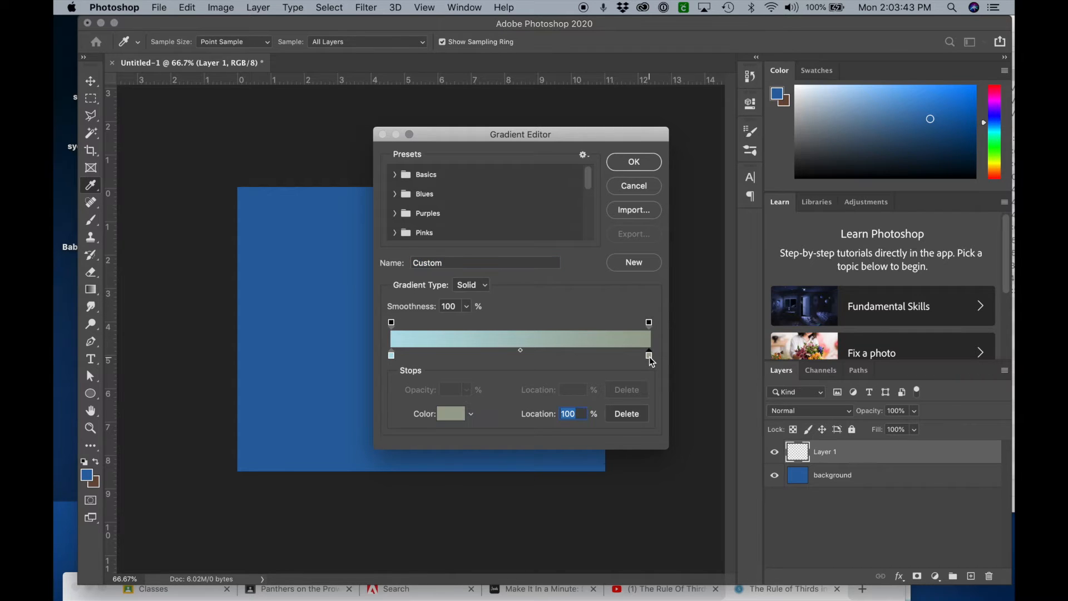
left_click(451, 417)
left_click(655, 265)
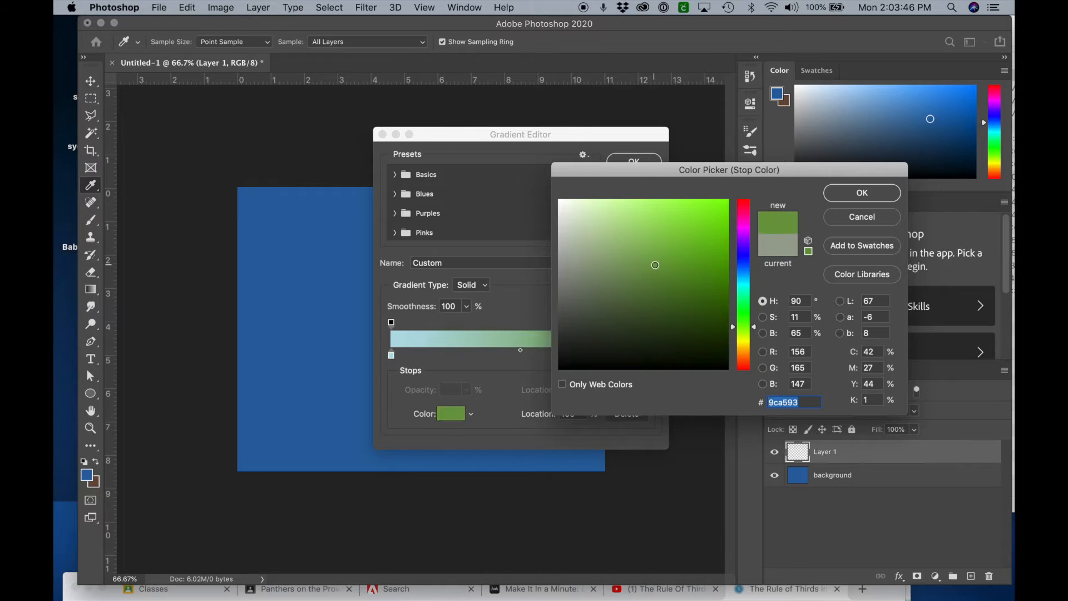
left_click(861, 194)
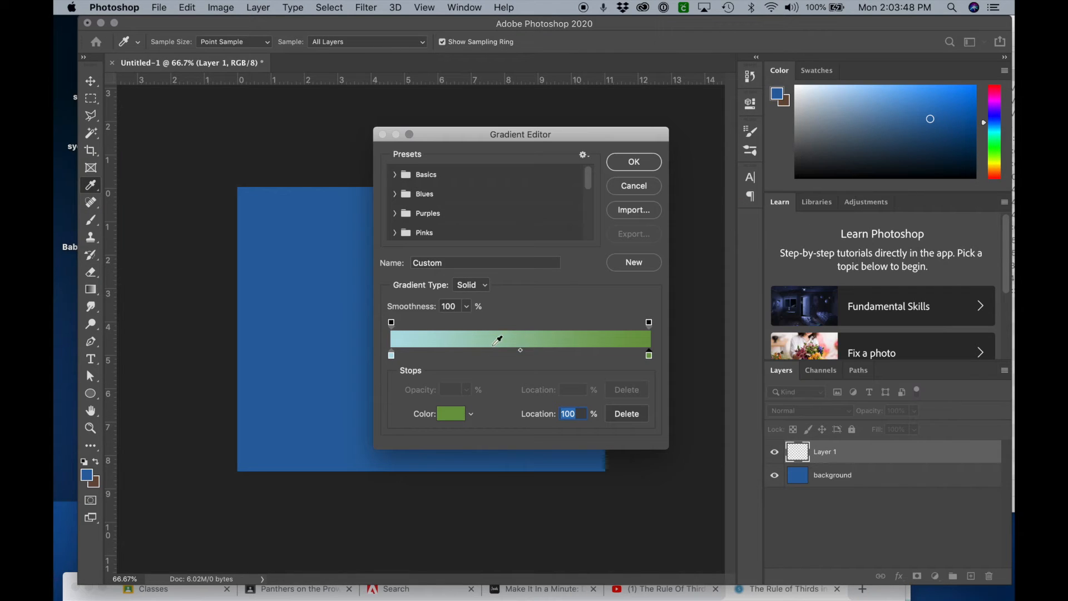
- Change the gradient's start color stop to the dark yellow b7a71f
left_click(392, 356)
left_click(451, 415)
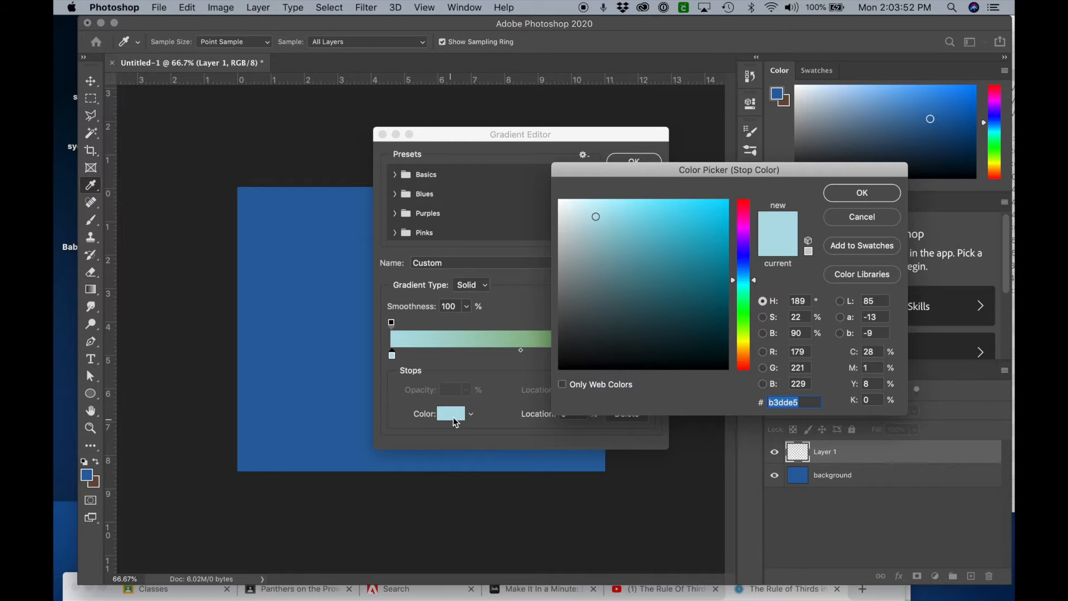
left_click_drag(755, 280, 751, 341)
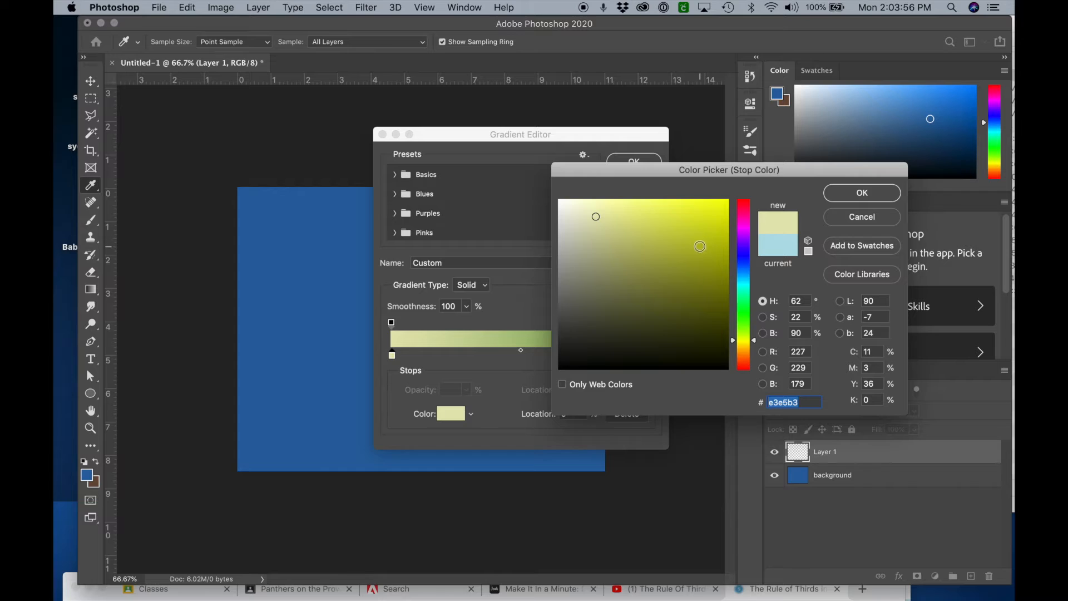
left_click(700, 247)
left_click_drag(734, 343, 737, 347)
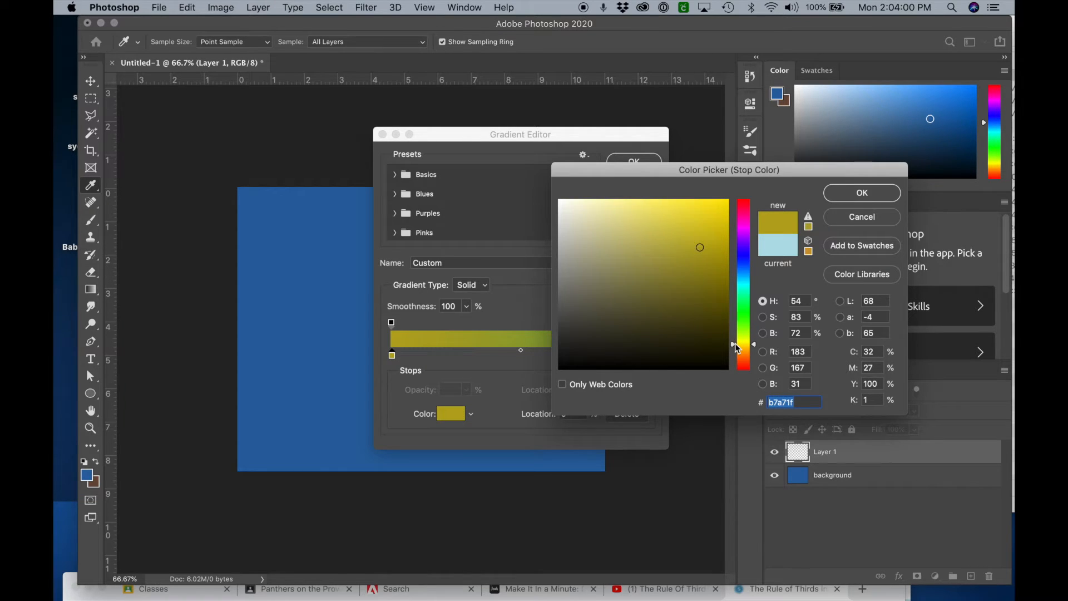
left_click(858, 200)
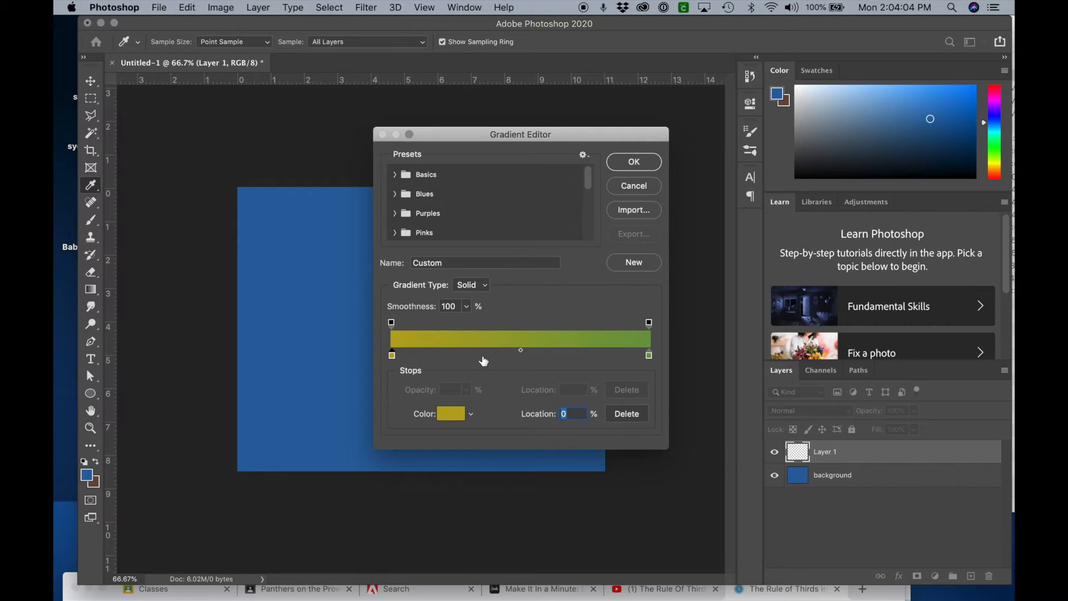
- Add an intermediate color stop at 27% in the gradient and color it the lighter yellow d3c659
left_click(461, 356)
double_click(461, 357)
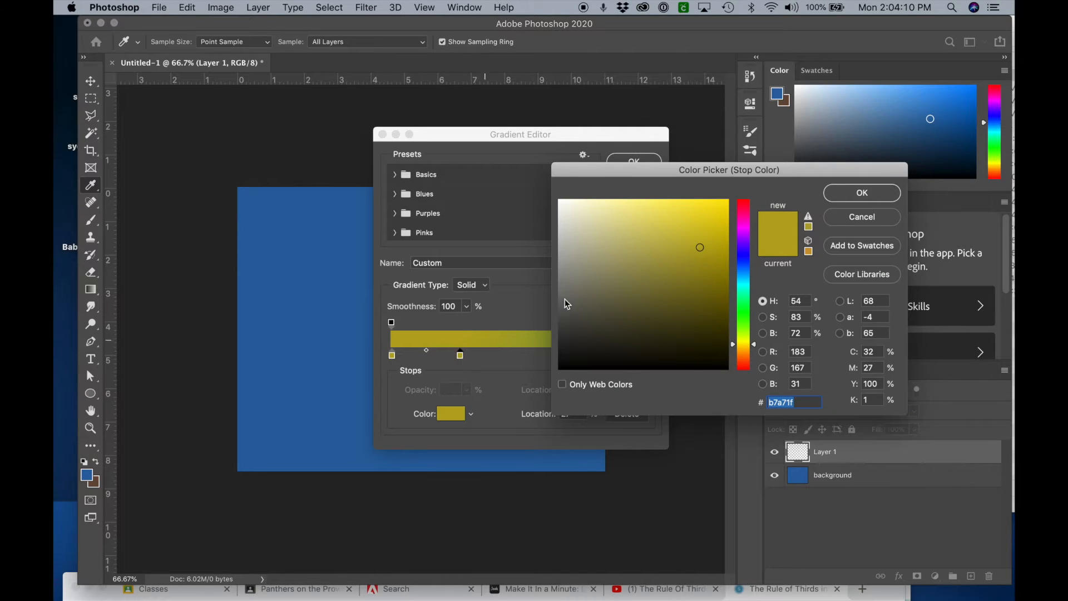
left_click_drag(701, 244, 657, 229)
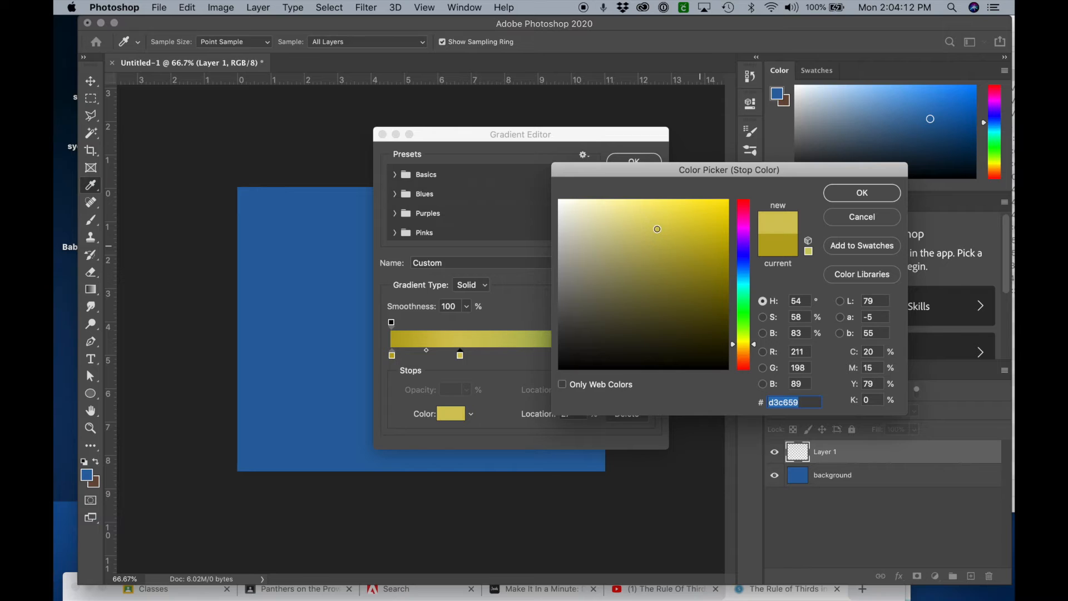
left_click(841, 195)
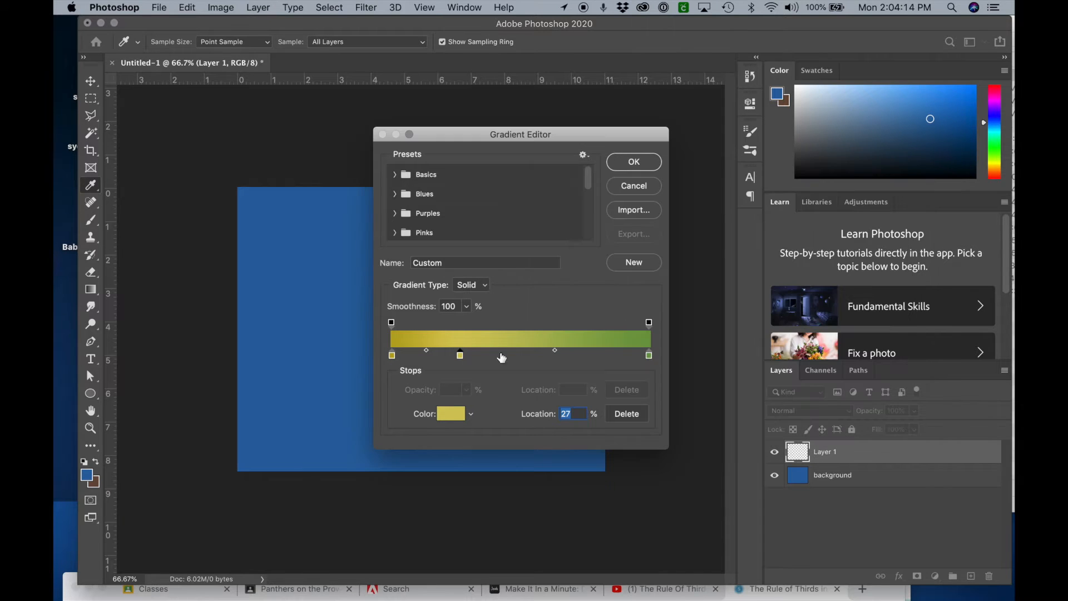
- Shift the intermediate yellow stop with its preceding midpoint at 55%, and remove that stop from the gradient
mouse_move(461, 357)
left_mouse_down()
mouse_move(573, 360)
mouse_move(440, 359)
left_mouse_up()
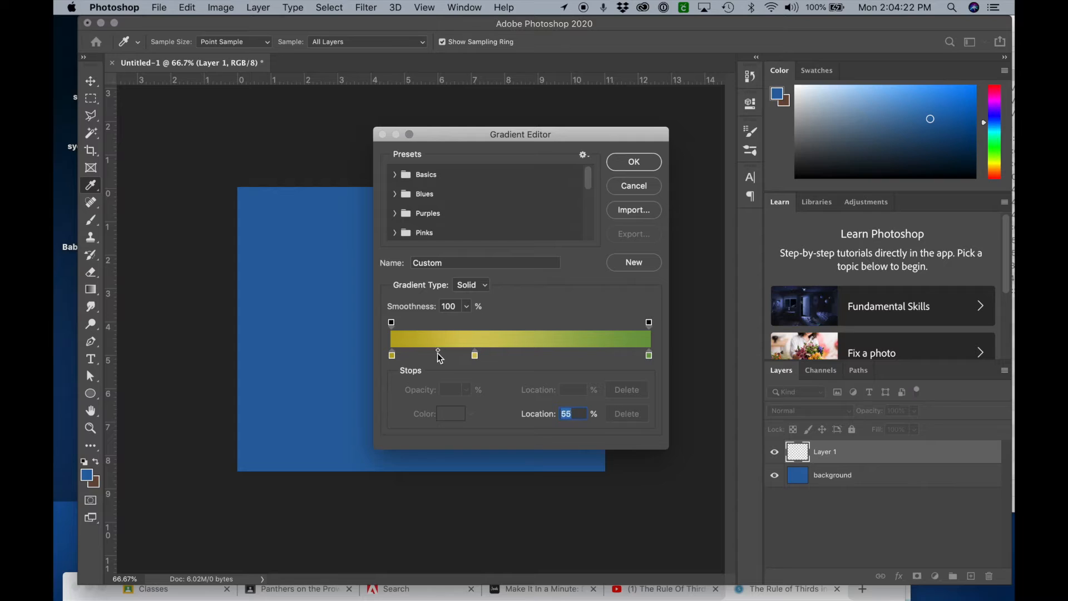
left_click(476, 357)
left_click_drag(476, 358, 496, 337)
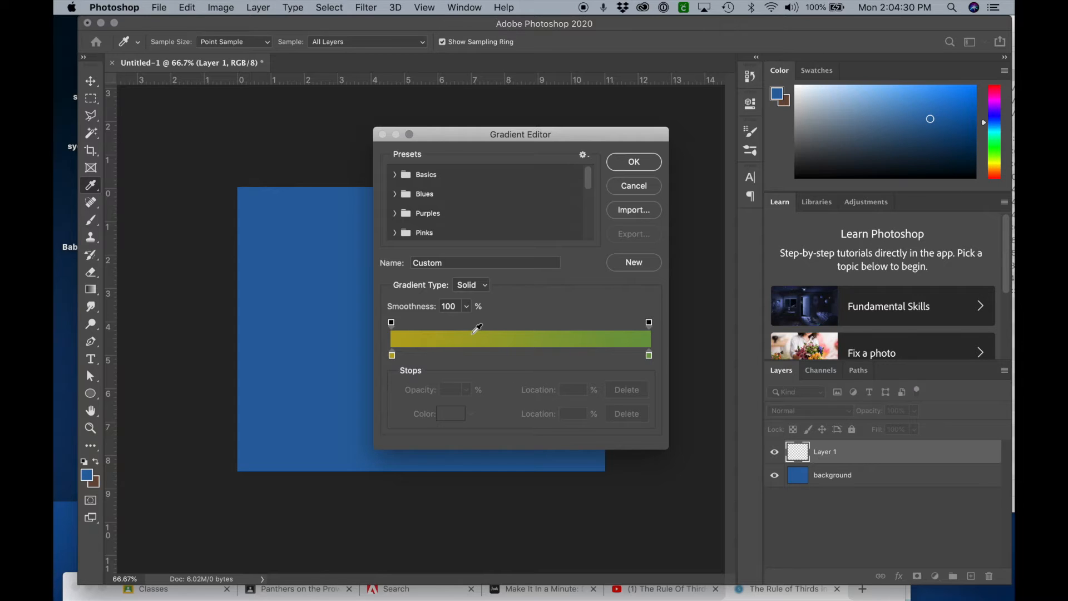
- Move the green stop to 95% and fill the new layer with the gradient, drawn diagonally from beyond the canvas's upper-left corner to its lower right
mouse_move(648, 355)
left_mouse_down()
mouse_move(597, 360)
mouse_move(638, 358)
left_mouse_up()
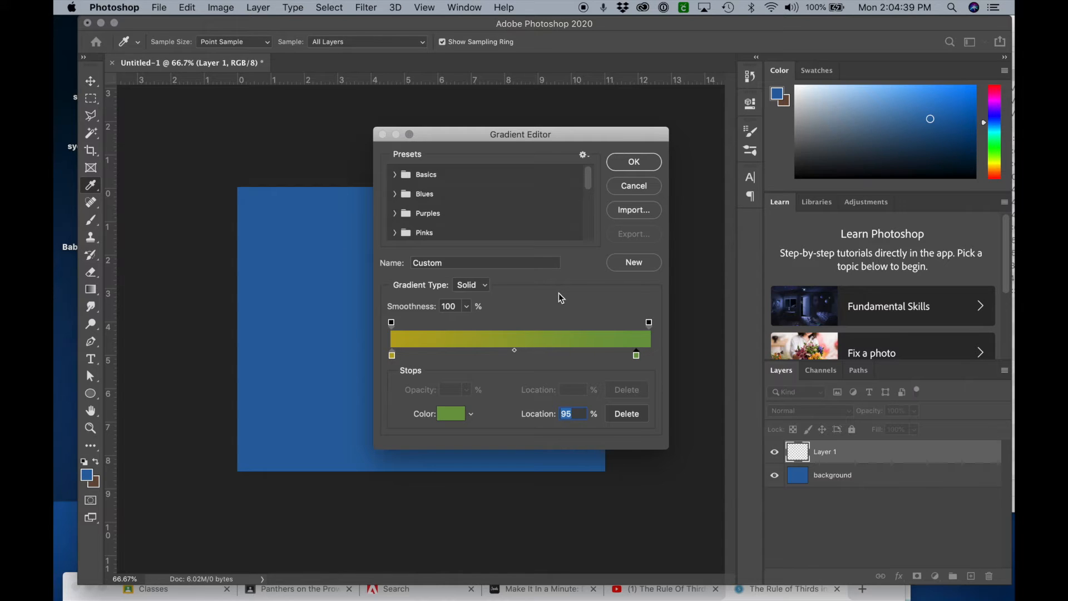
left_click(635, 162)
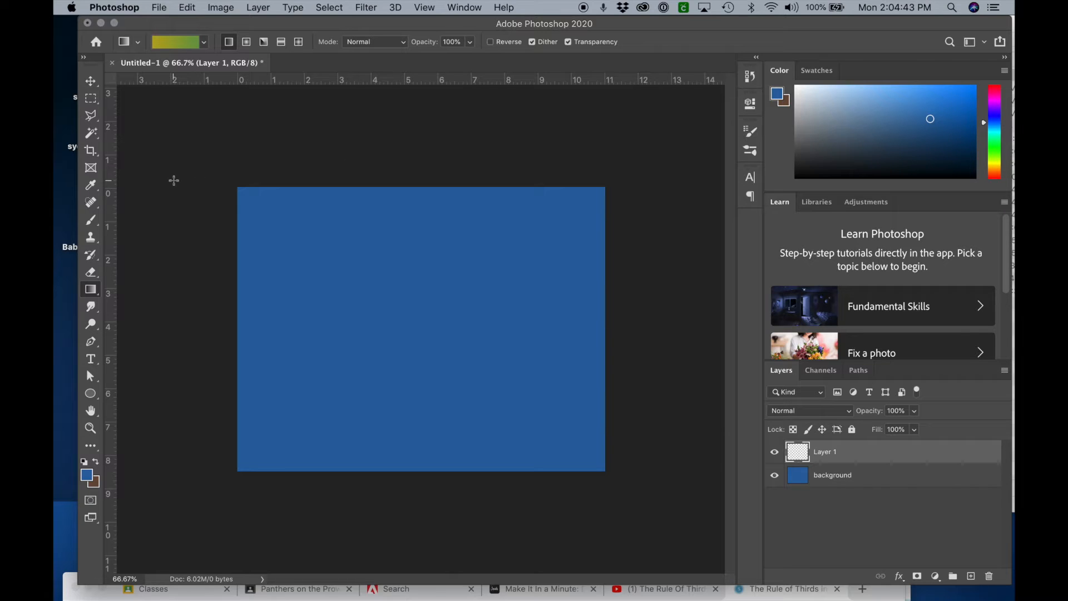
left_click_drag(174, 180, 674, 474)
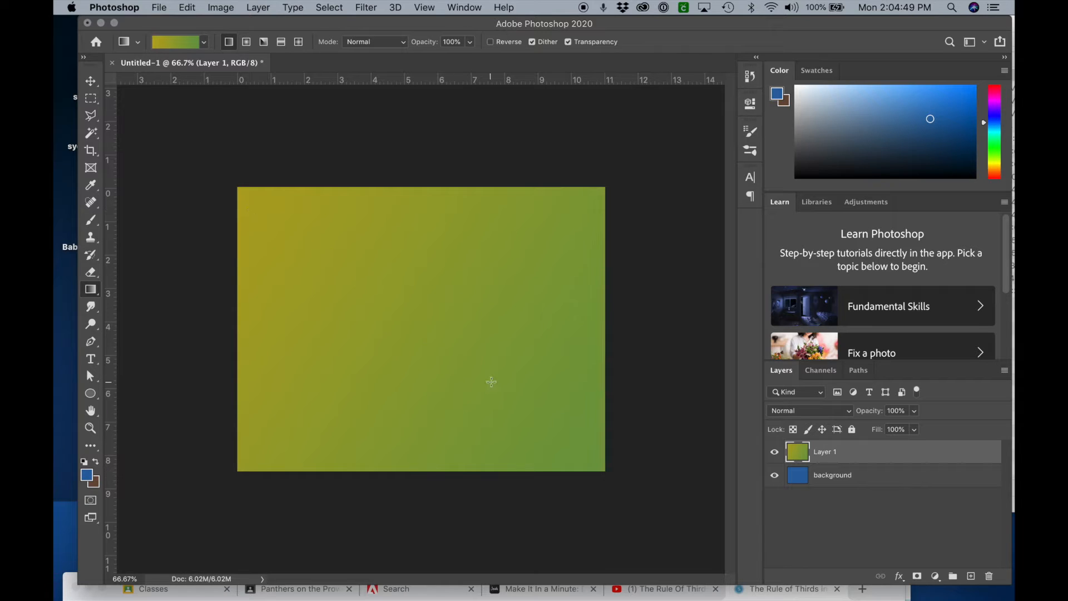
- Undo Layer 1's gradient and try it reversed diagonally from the lower right, horizontally from the right, and as a short diagonal
key("super+z")
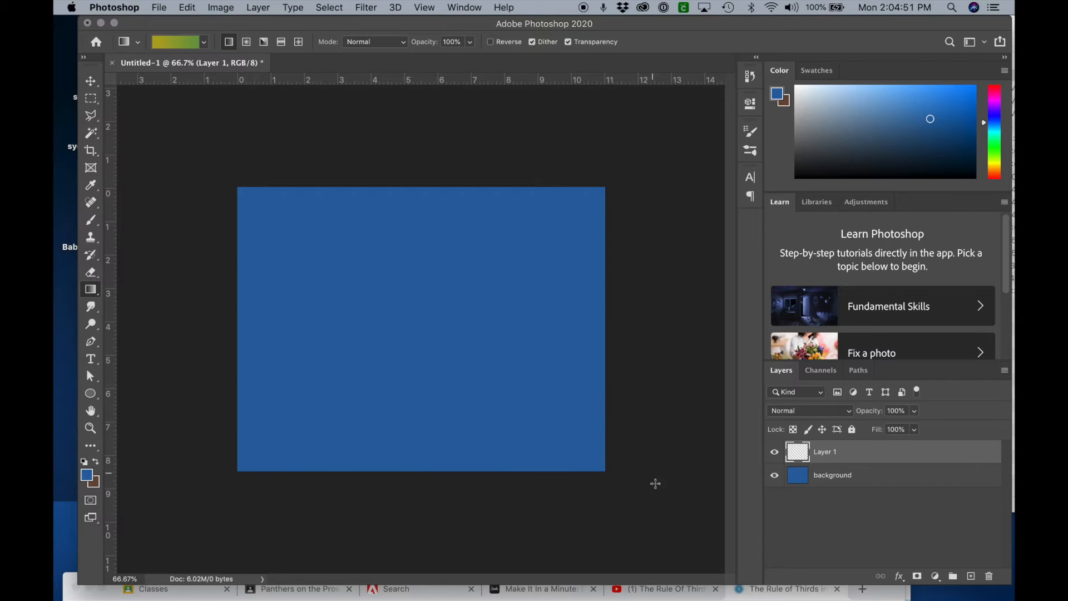
left_click_drag(647, 487, 205, 199)
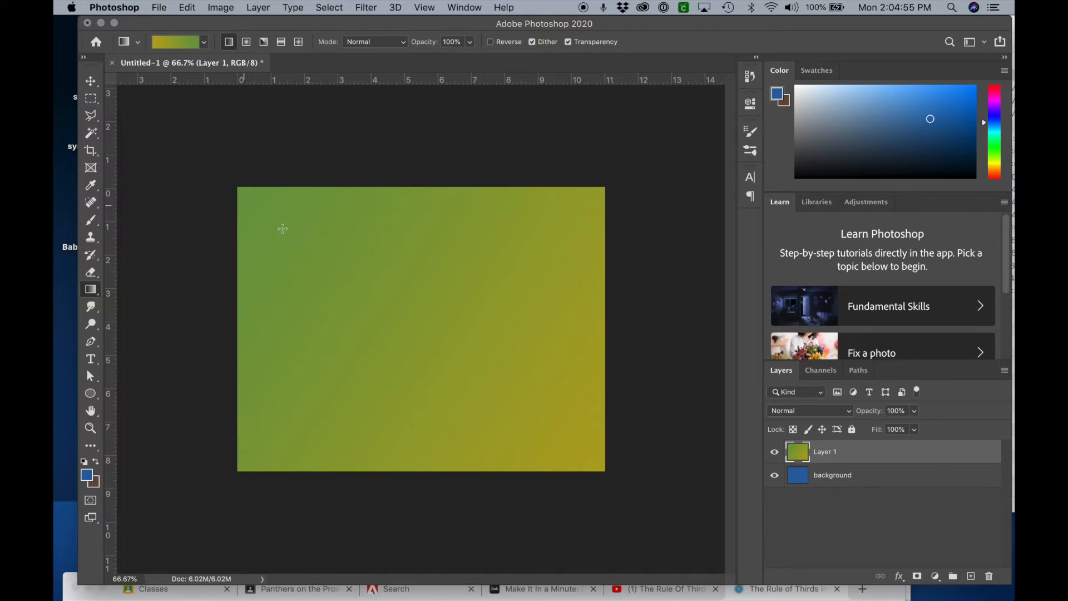
key("super+z")
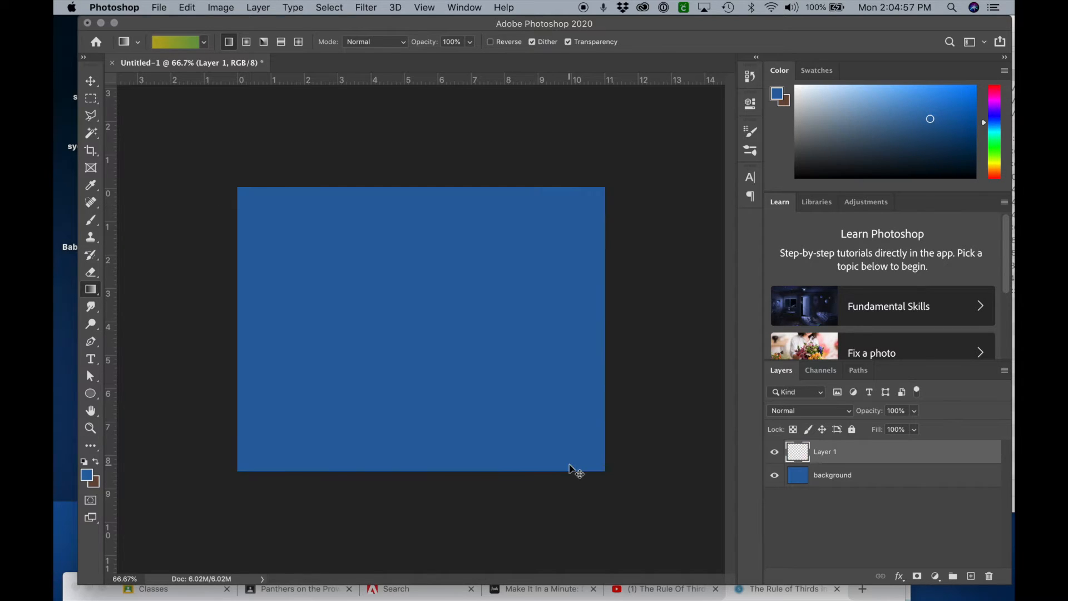
left_click_drag(634, 351, 208, 374)
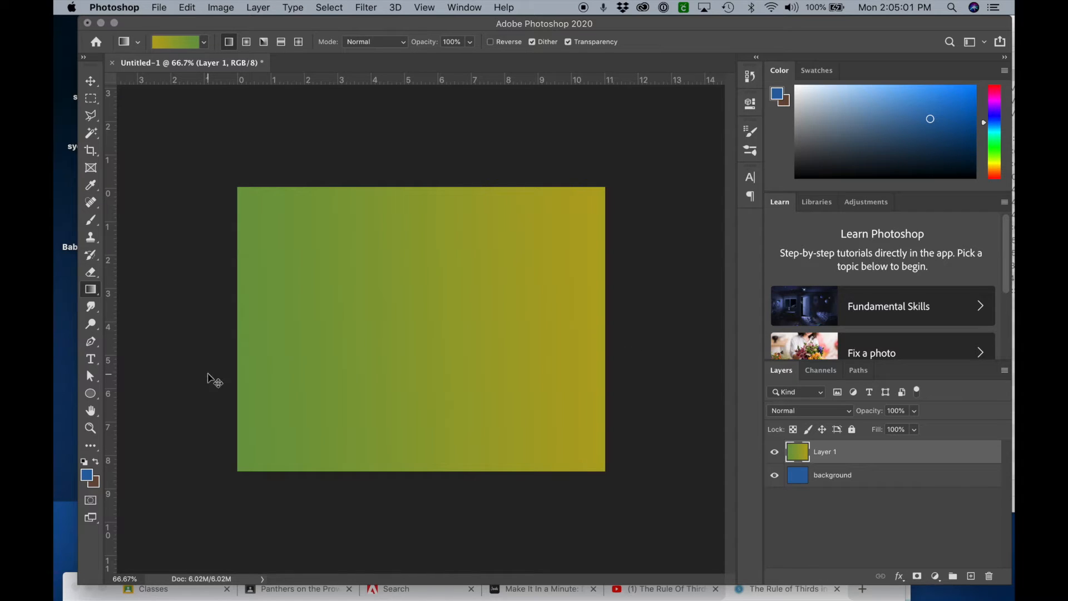
key("super+z")
left_click_drag(492, 279, 400, 336)
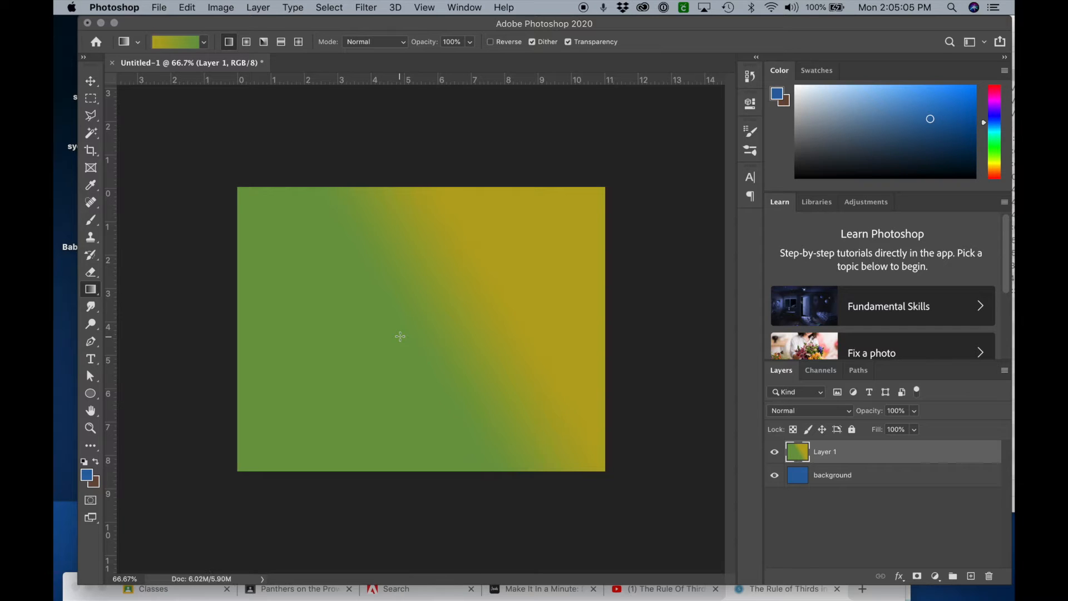
- Undo the trial gradient and refill Layer 1 with one drawn from above the canvas's upper right to below its lower left
key("super+z")
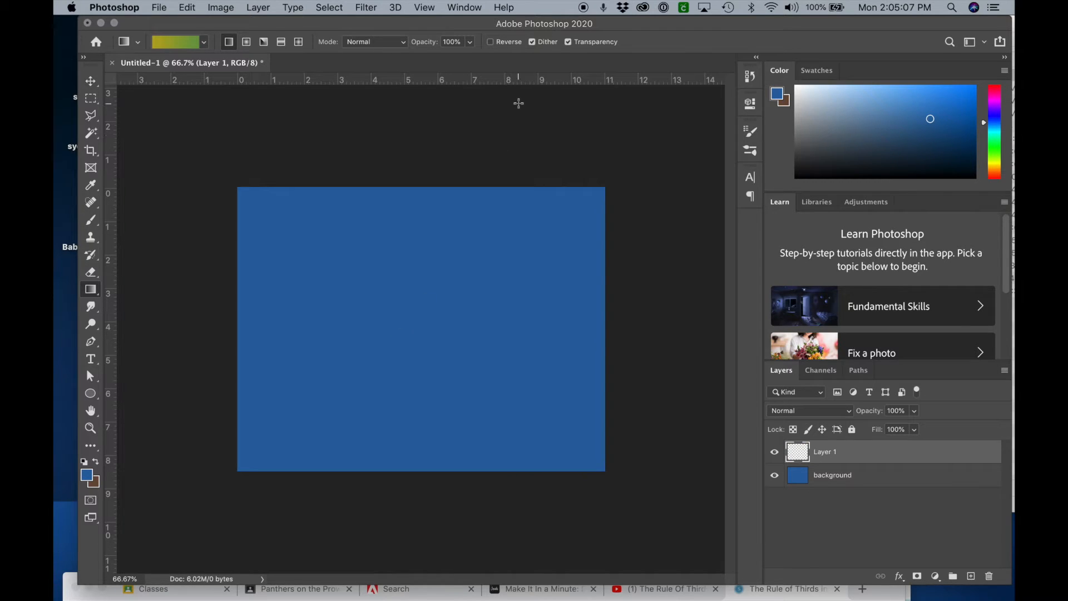
left_click_drag(562, 118, 322, 543)
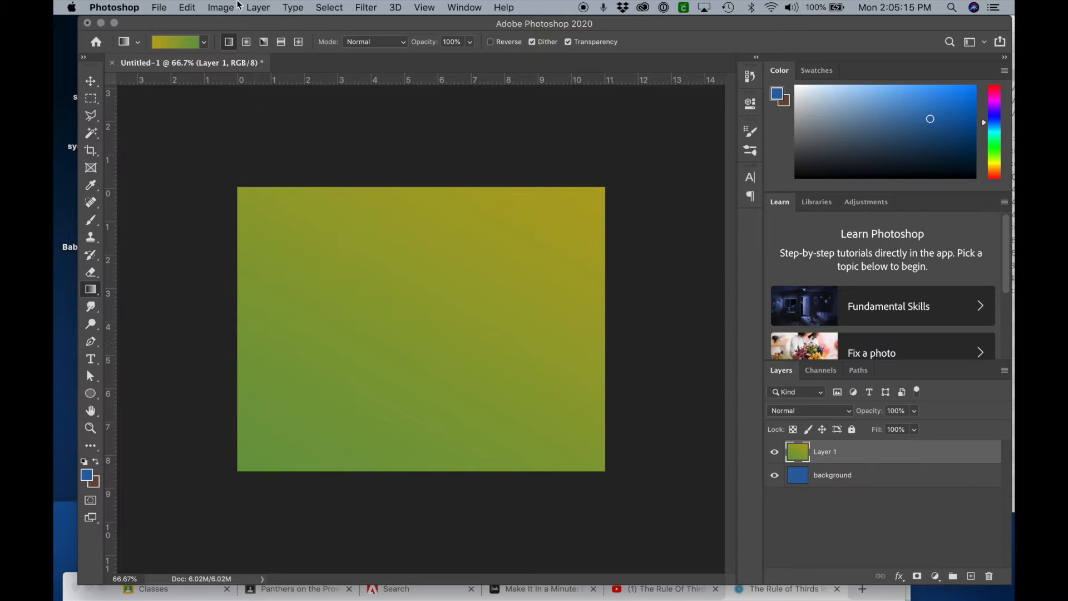
- Save the document on the computer in Photoshop format as firstpractice.psd in the Creative Cloud Files folder
left_click(160, 8)
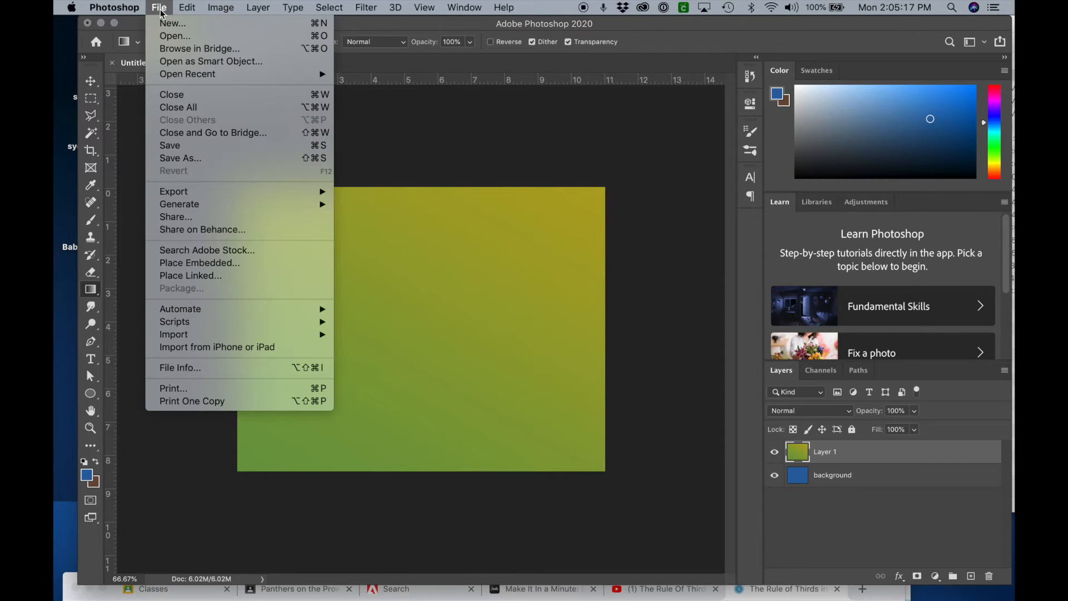
left_click(170, 146)
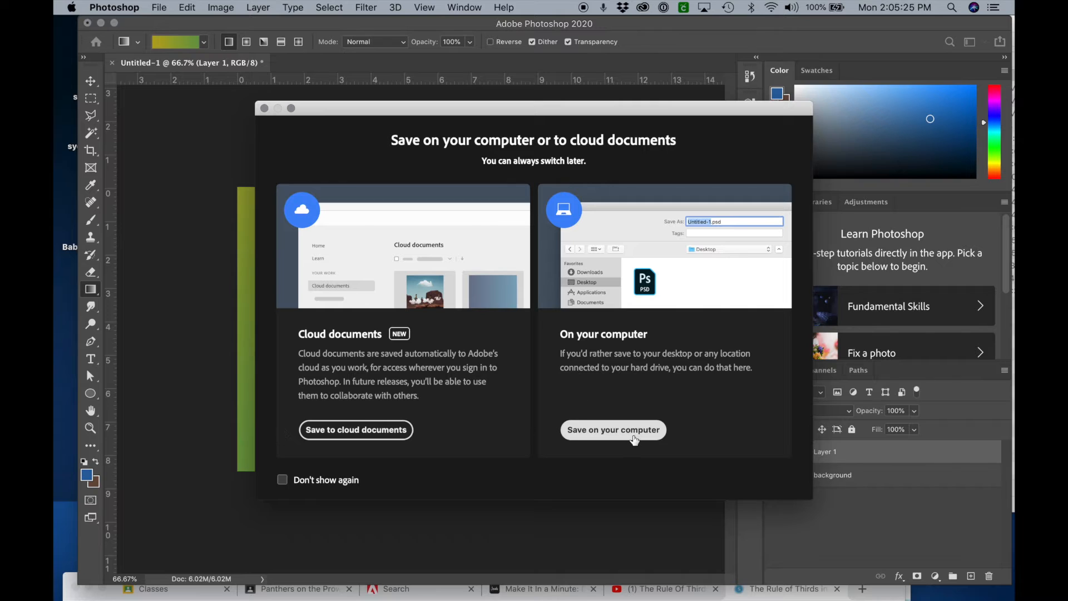
left_click(635, 440)
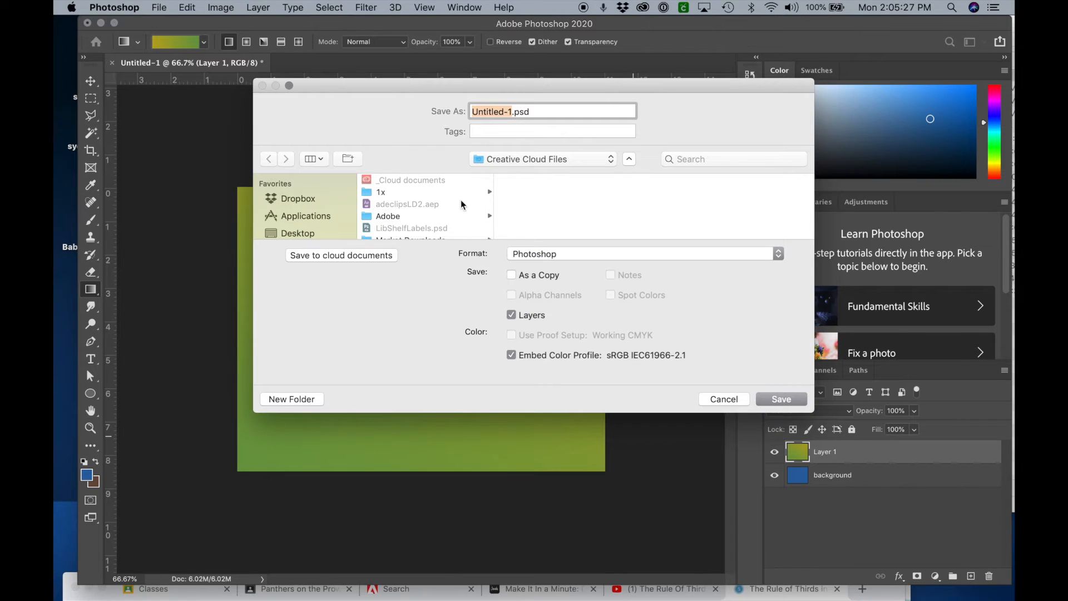
left_click_drag(815, 414, 592, 500)
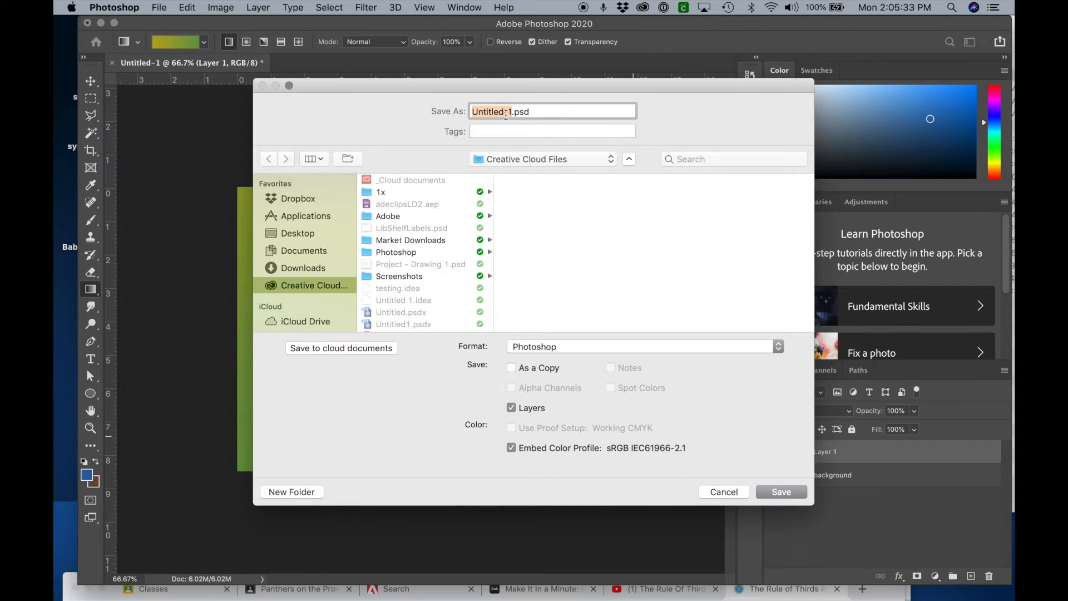
type("first")
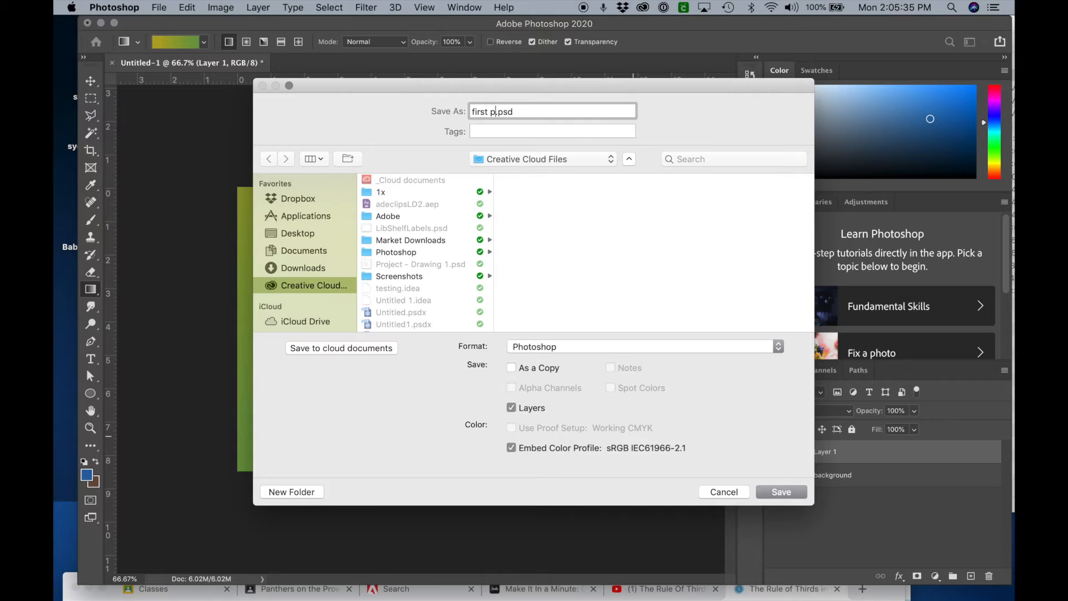
key("BackSpace")
type("pre")
type("ctice")
key("Return")
left_click(672, 254)
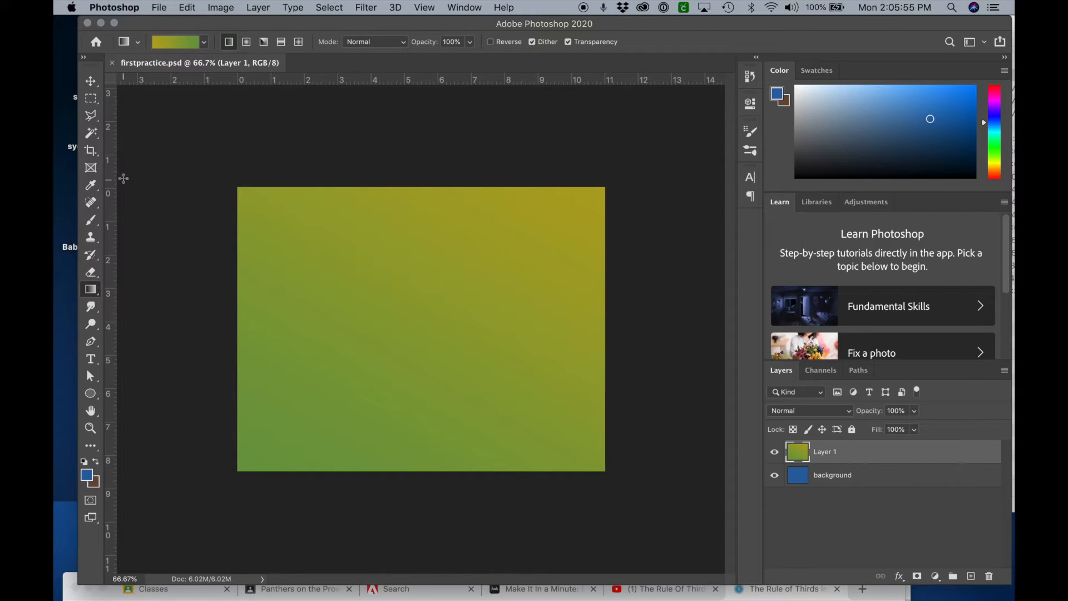
- Activate the Brush tool and set the foreground color to a light yellow-green
left_click(95, 226)
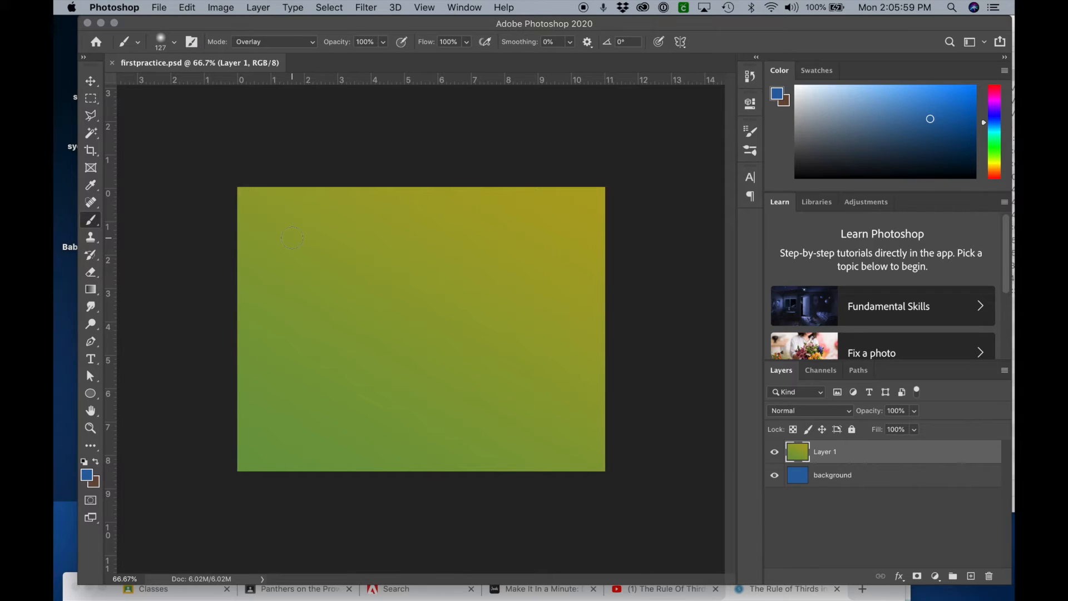
left_click(994, 159)
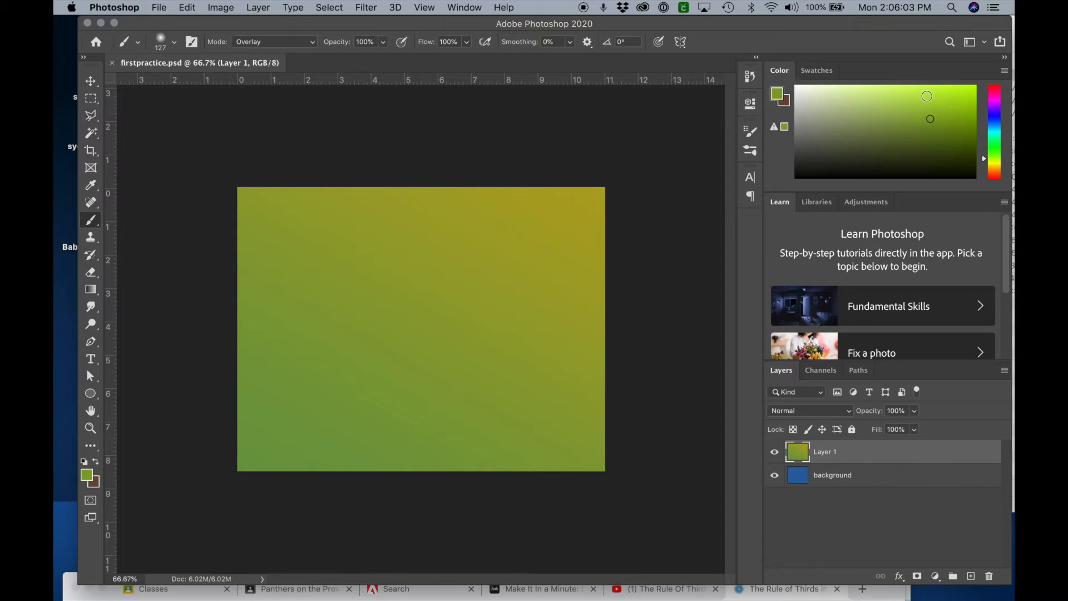
left_click(906, 100)
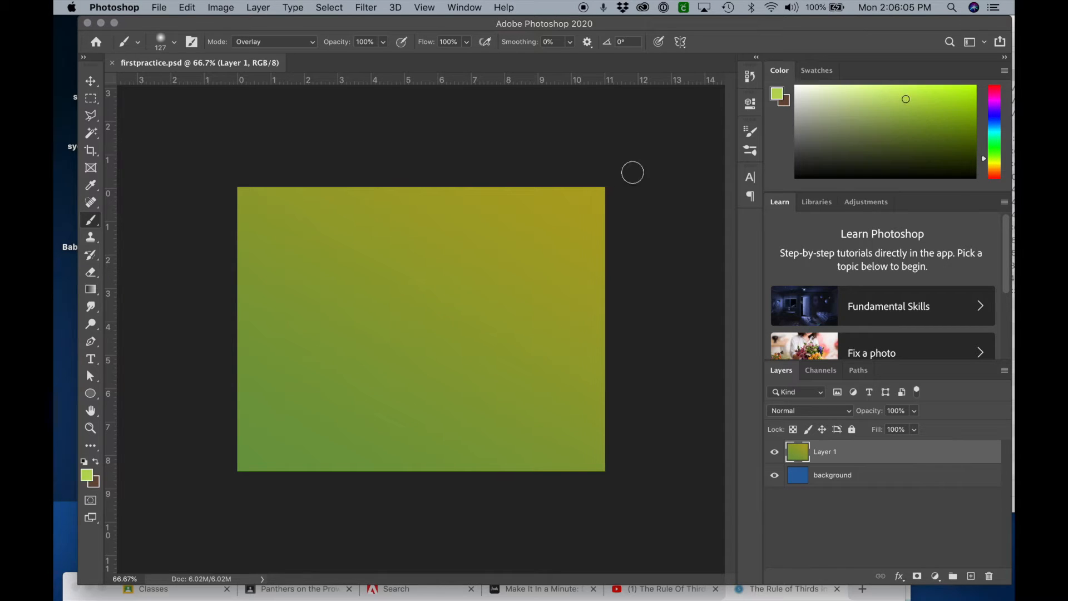
- Try painting a small ring near the upper-right corner directly on Layer 1, and undo the stroke
mouse_move(583, 227)
left_mouse_down()
mouse_move(545, 228)
mouse_move(547, 247)
mouse_move(584, 259)
mouse_move(571, 222)
left_mouse_up()
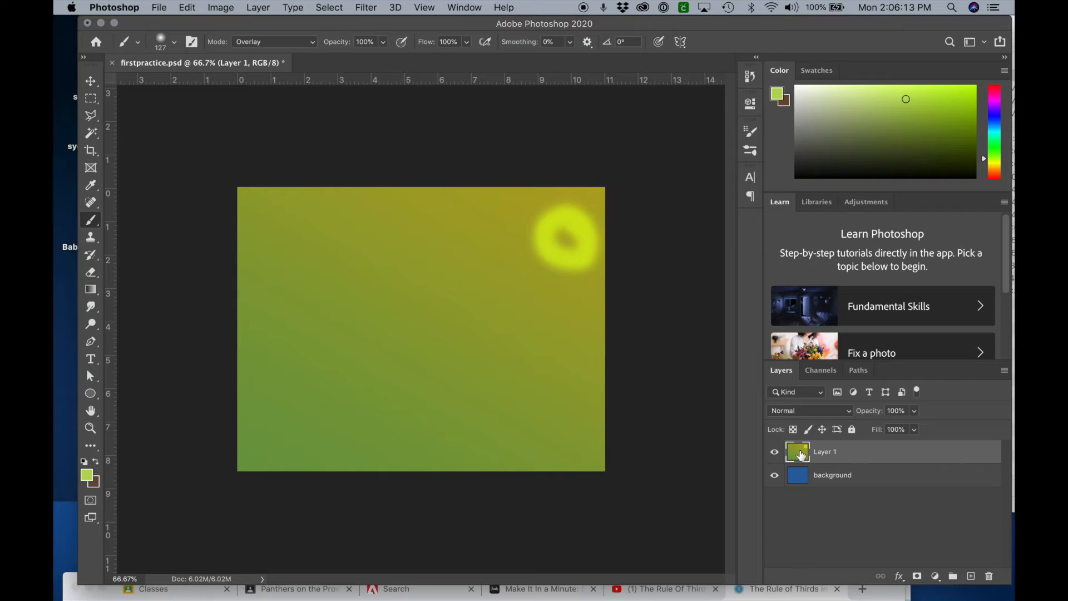
key("super+z")
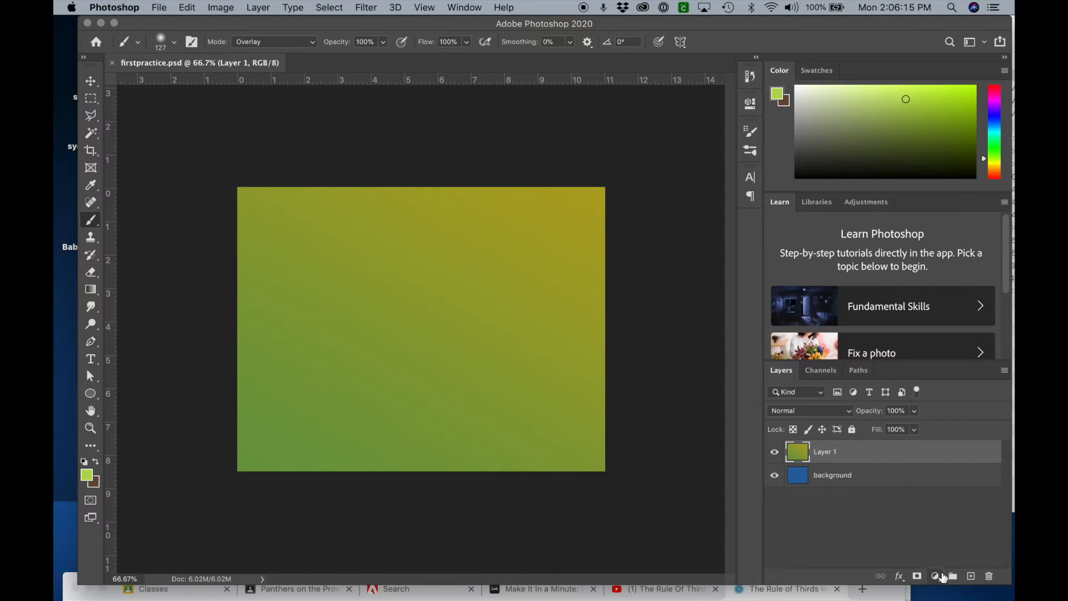
- Paint a light green ring on a new layer, move it to the canvas's lower-left corner, and delete that layer
left_click(971, 575)
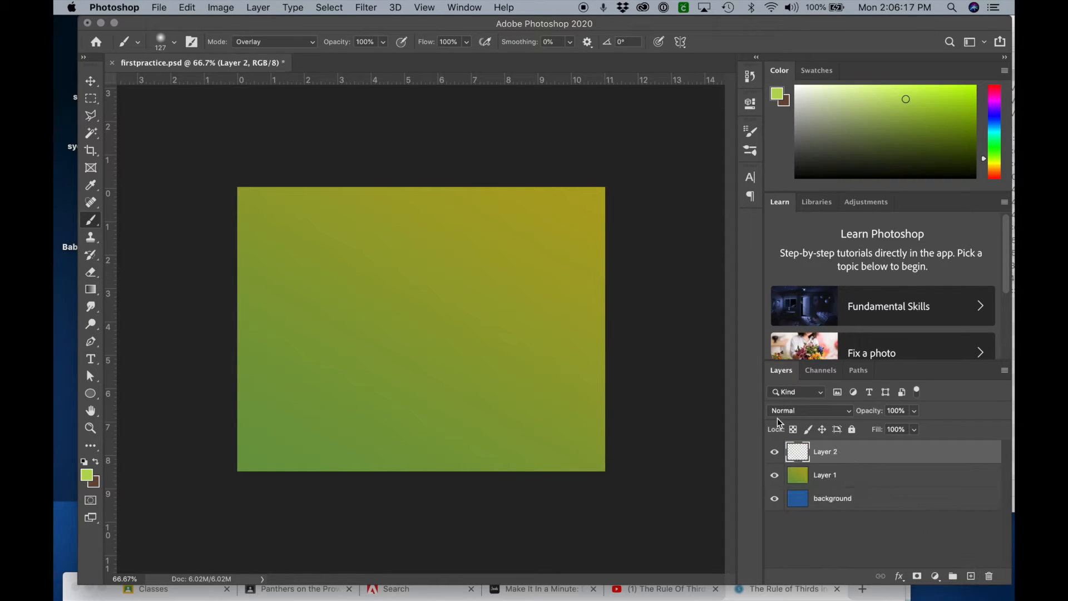
mouse_move(565, 231)
left_mouse_down()
mouse_move(535, 211)
mouse_move(508, 243)
mouse_move(552, 263)
mouse_move(563, 247)
mouse_move(554, 228)
left_mouse_up()
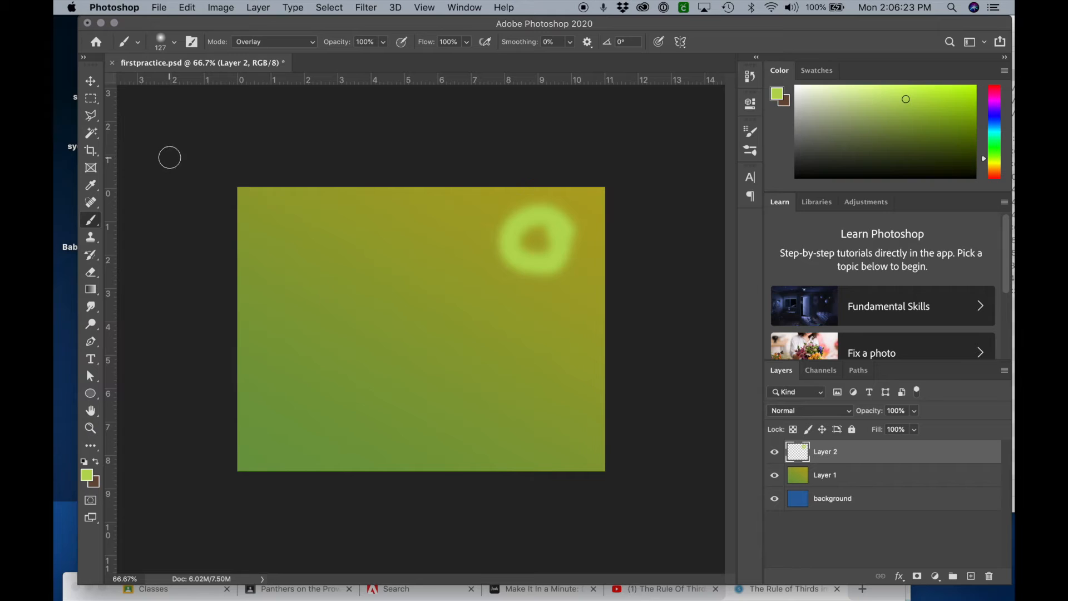
left_click(91, 82)
left_click_drag(546, 257, 275, 473)
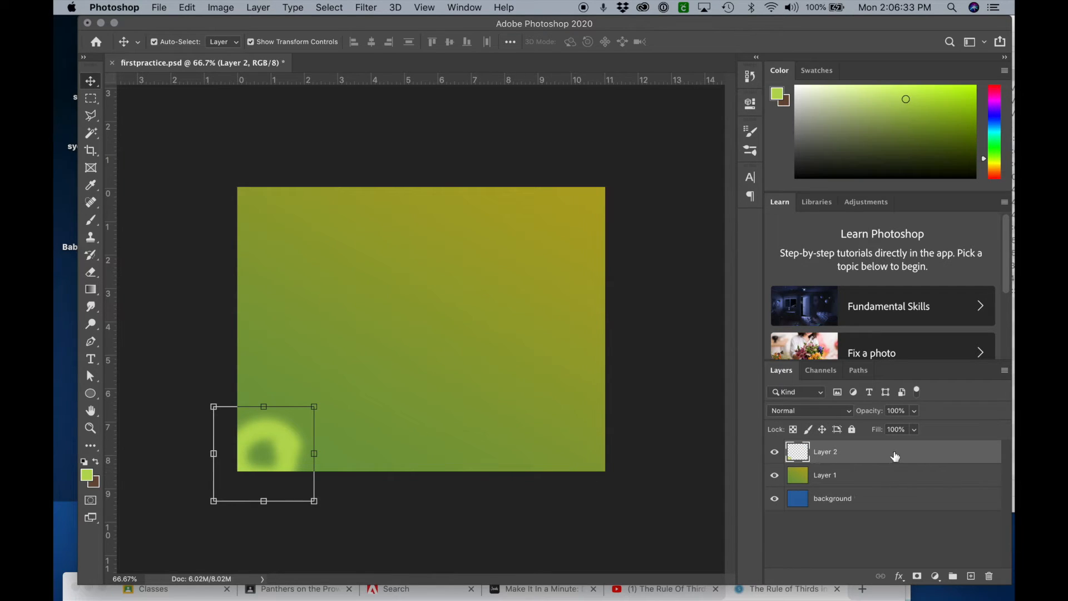
left_click_drag(892, 461, 990, 579)
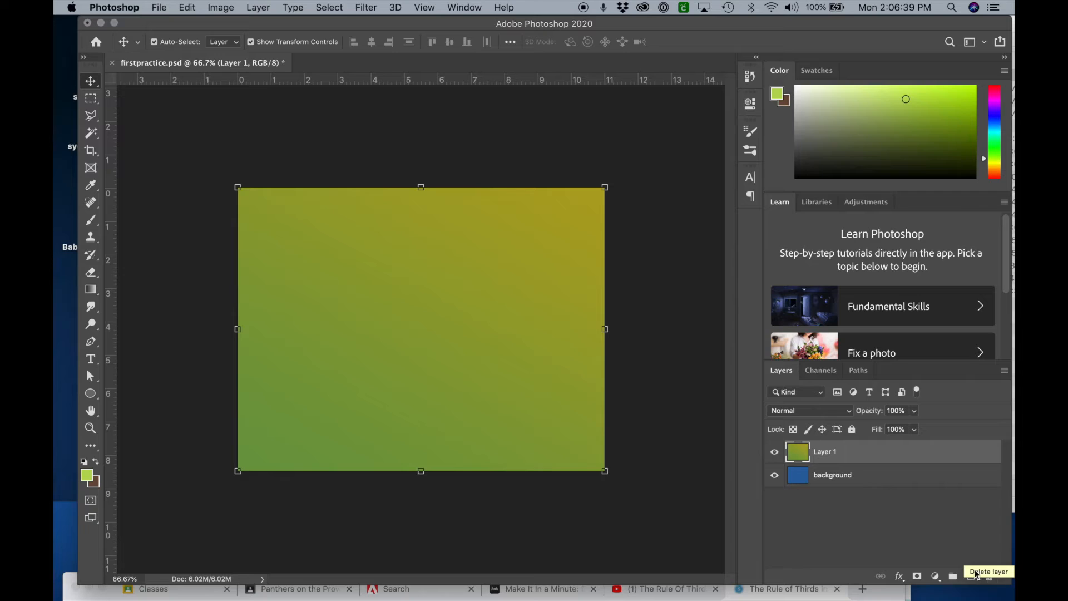
- Add a new layer above Layer 1 and choose the third skull brush from Skeleton Photoshop Brushes2
left_click(971, 577)
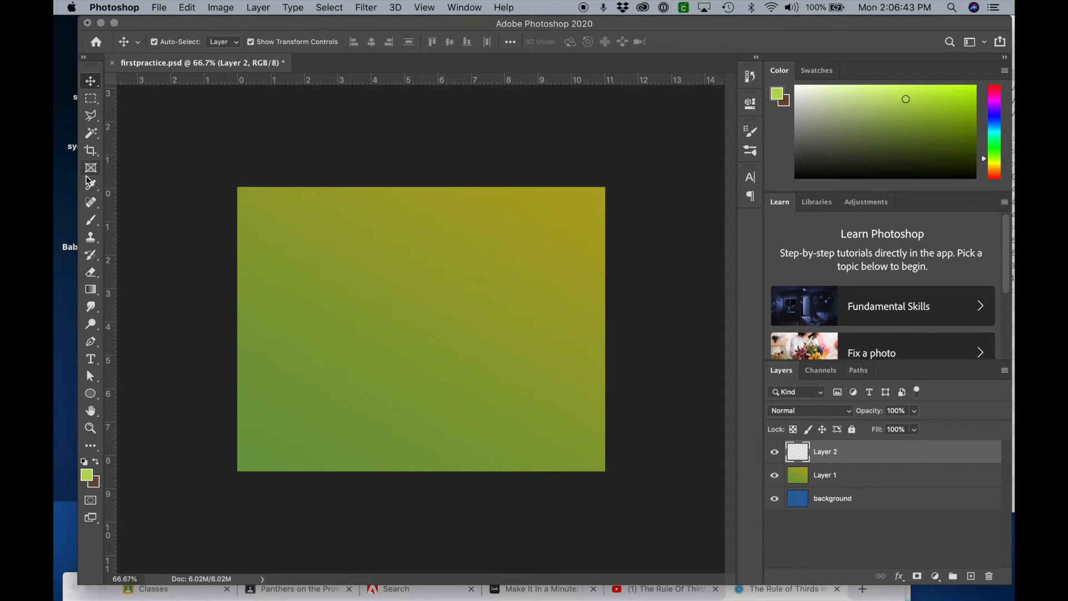
left_click(91, 222)
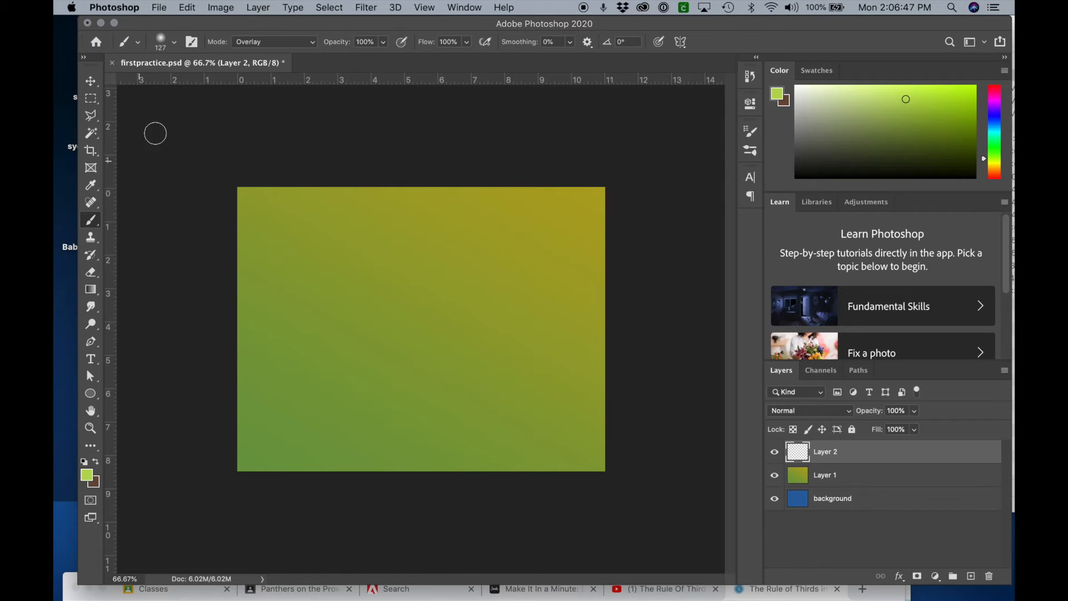
left_click(174, 43)
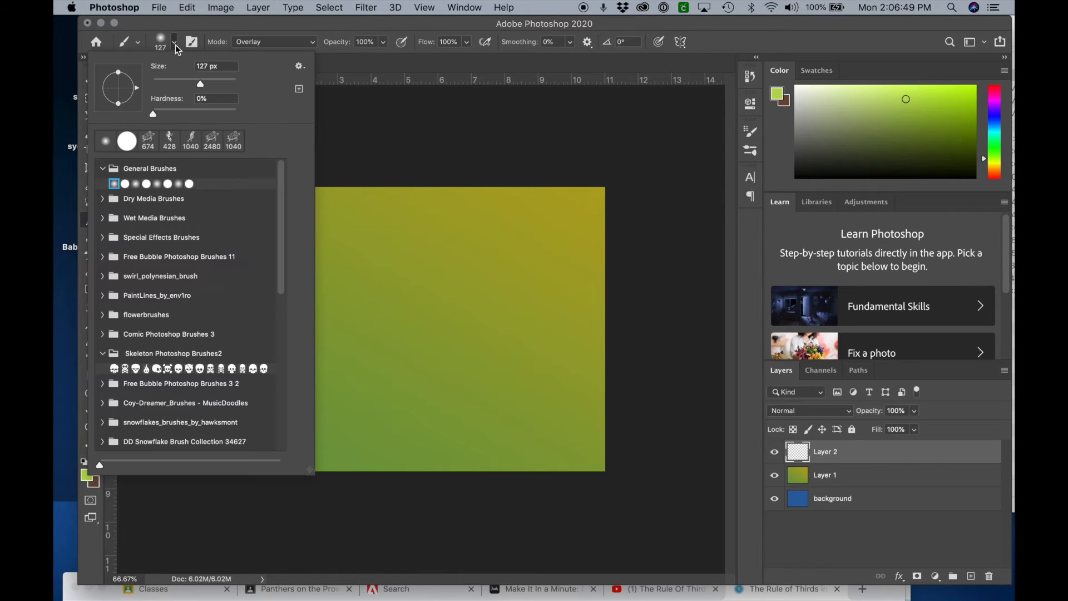
scroll(227, 265, "down", 1)
scroll(227, 265, "down", 8)
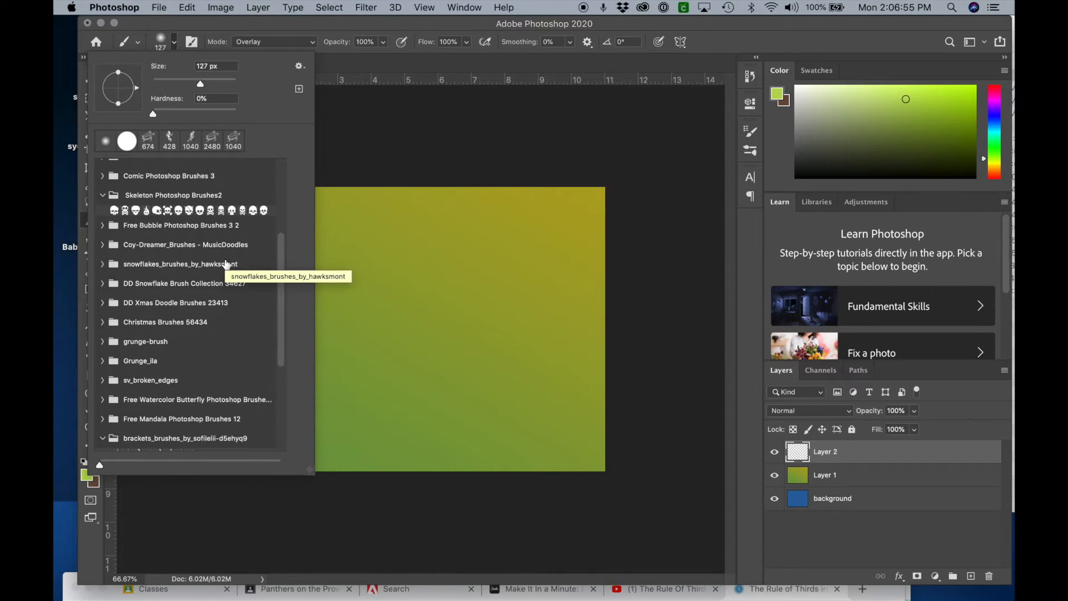
left_click(136, 215)
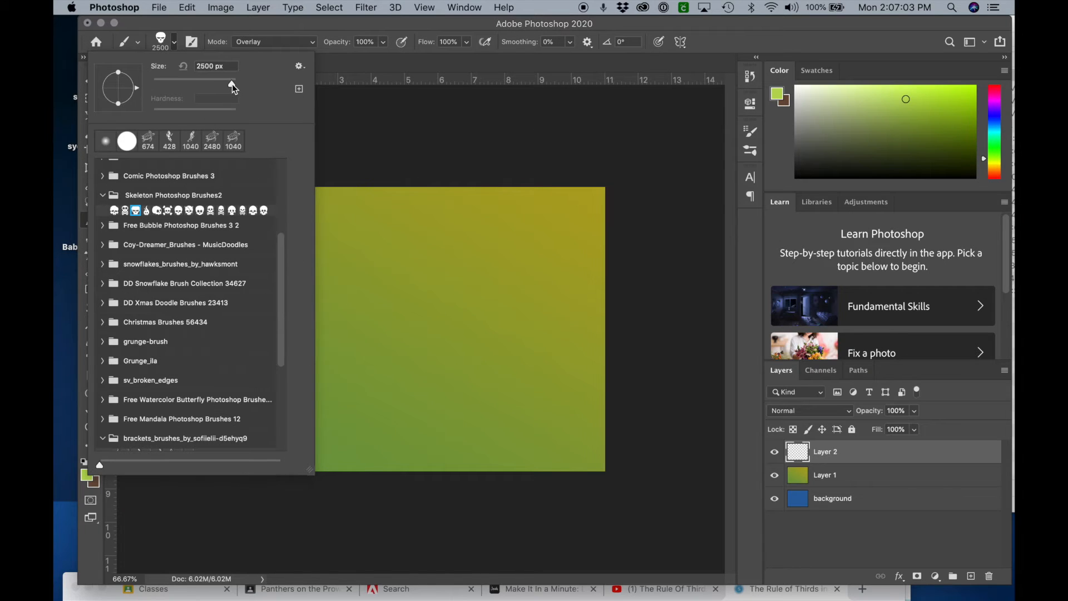
- Set the skull brush size to 1000 px and stamp one skull on the right half of the new layer
left_click_drag(234, 88, 209, 92)
left_click_drag(204, 85, 222, 90)
left_click_drag(221, 88, 227, 87)
left_click_drag(229, 88, 236, 89)
left_click(214, 66)
key("BackSpace")
key("BackSpace")
key("BackSpace")
key("BackSpace")
type("1000")
left_click(496, 305)
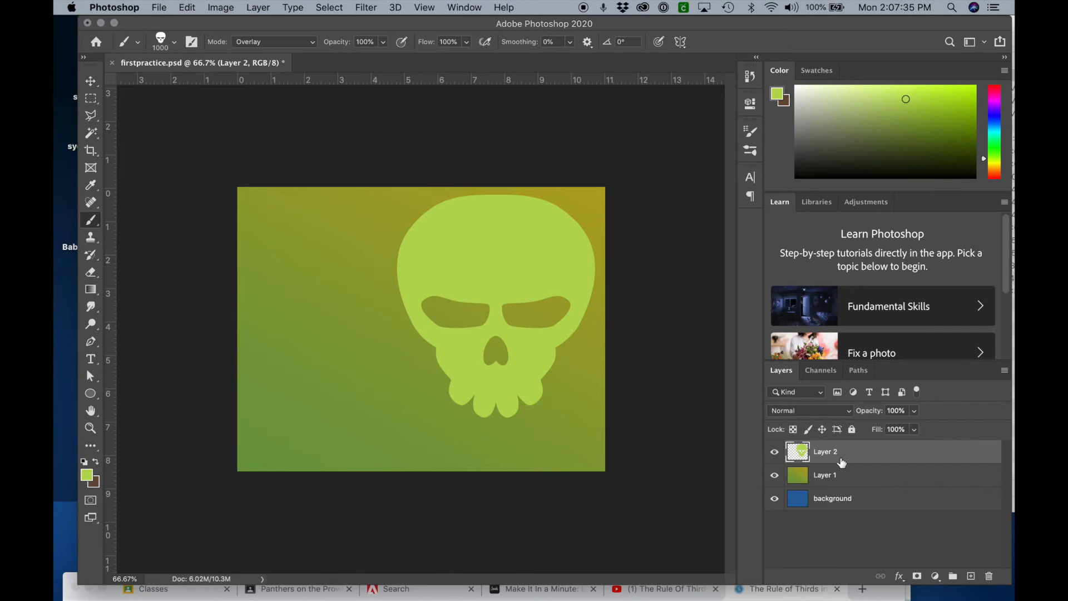
- Move the skull half off the canvas's left edge and scale it to about 139.31%, filling the canvas height
left_click(90, 81)
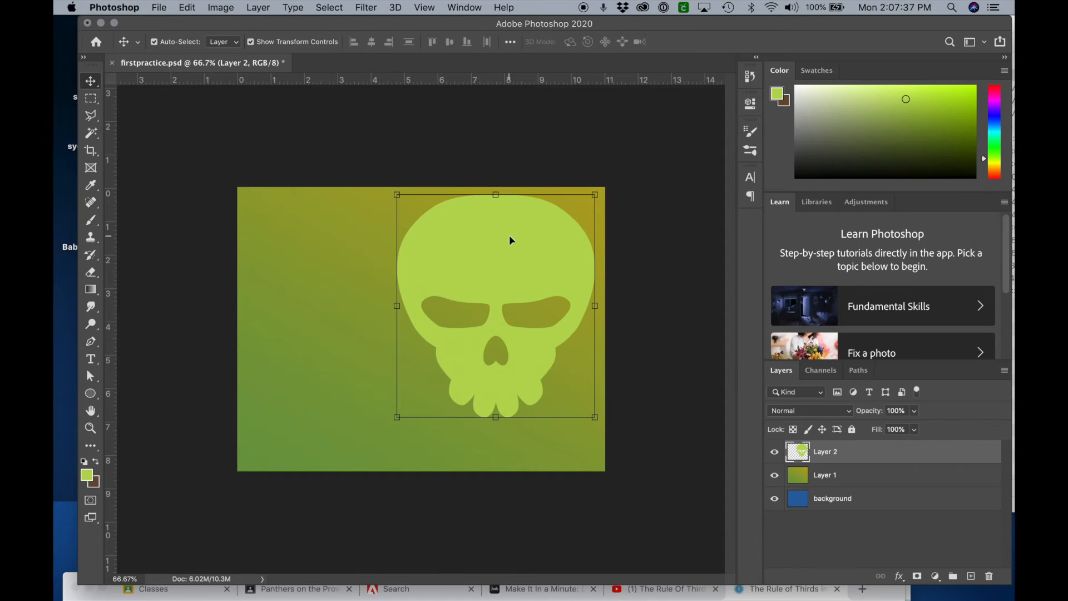
left_click_drag(512, 240, 246, 229)
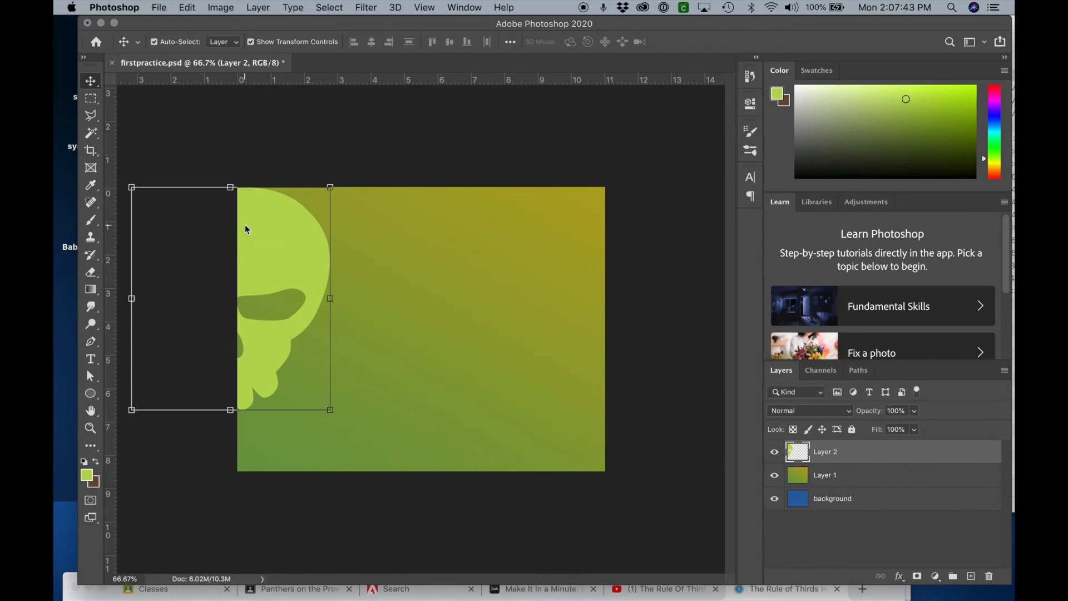
left_click(331, 410)
left_click_drag(331, 410, 408, 498)
left_click_drag(310, 429, 283, 409)
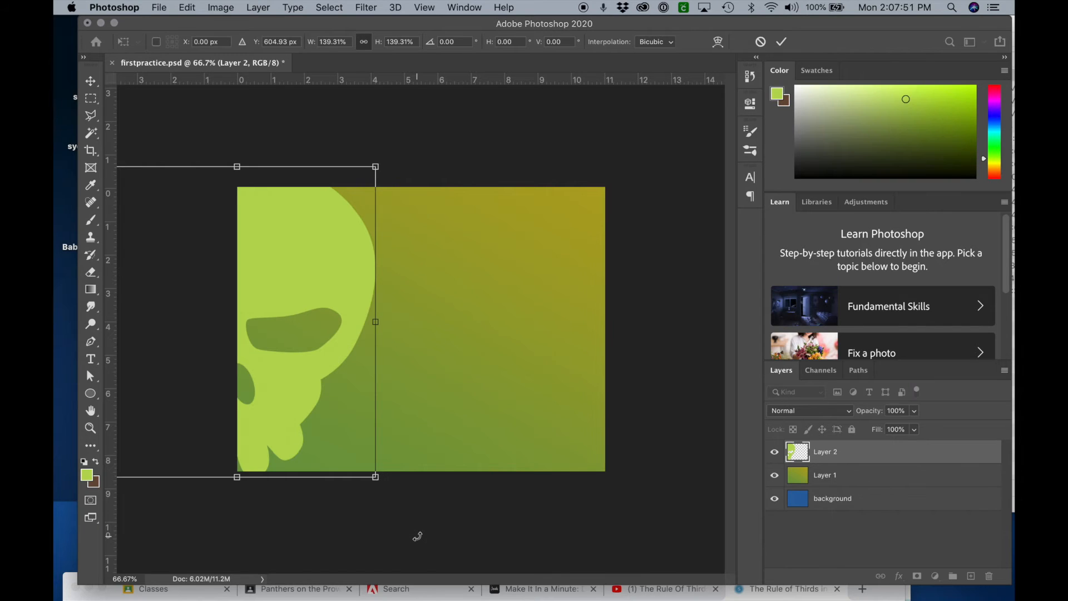
key("Return")
left_click(470, 172)
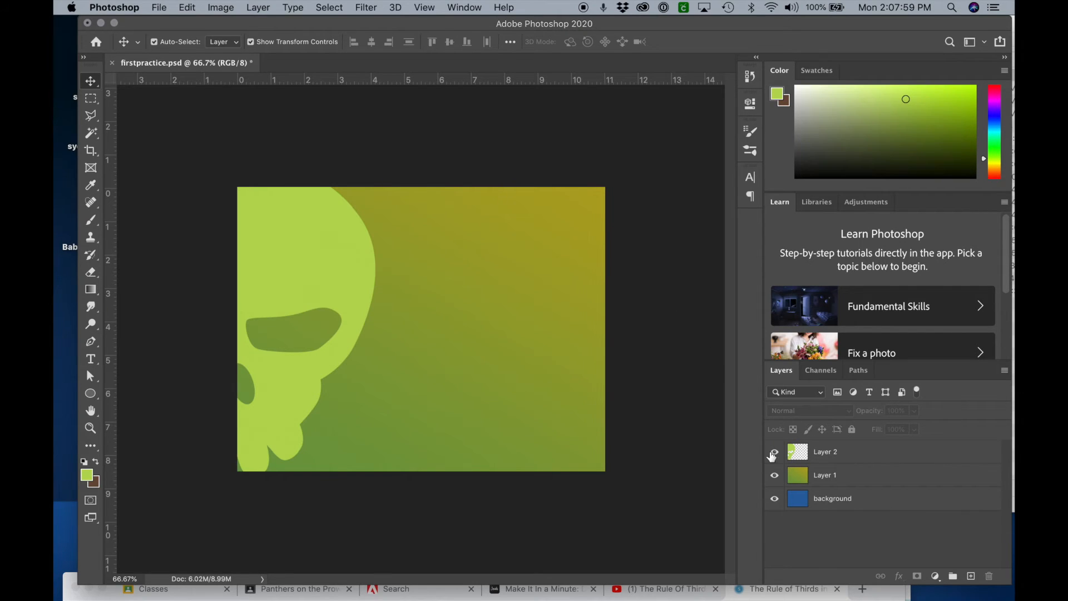
- Hide Layer 2, try stamping the skull on Layer 1 at the canvas's left edge and moving it, and undo this
left_click(774, 452)
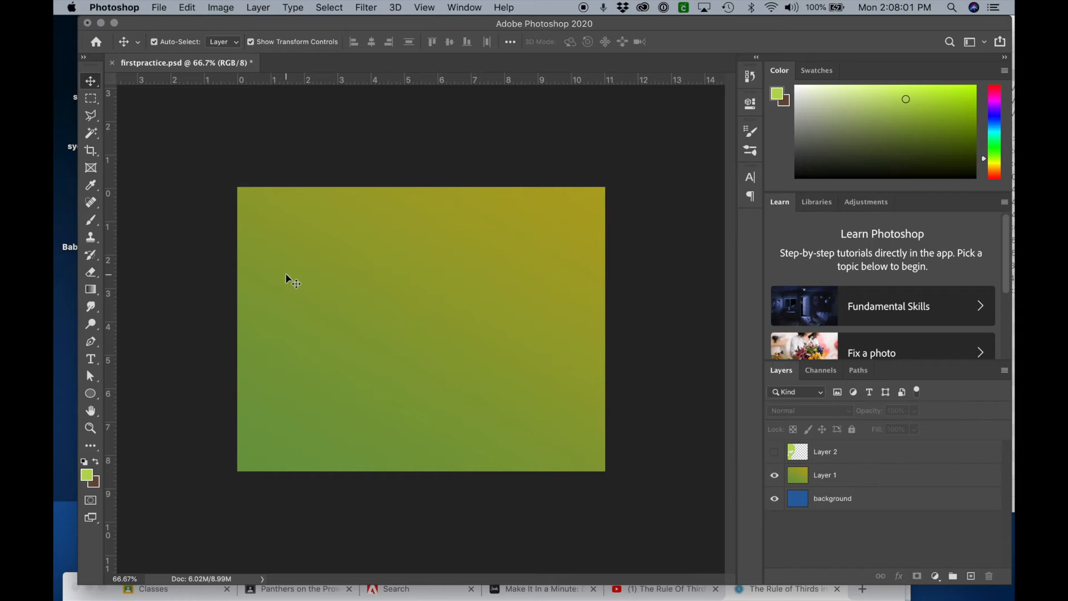
left_click(91, 222)
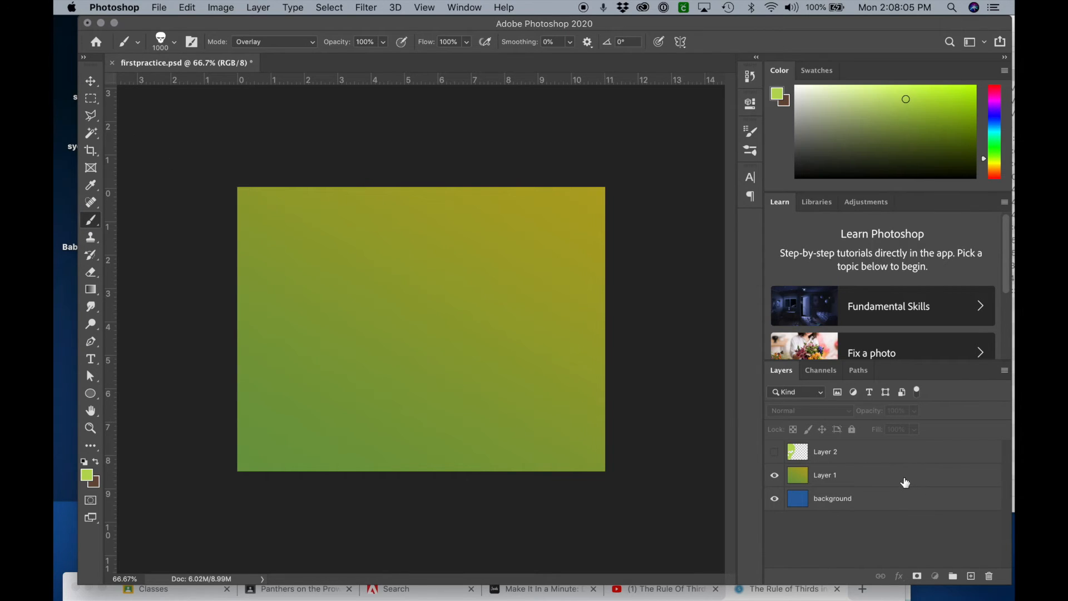
left_click(905, 481)
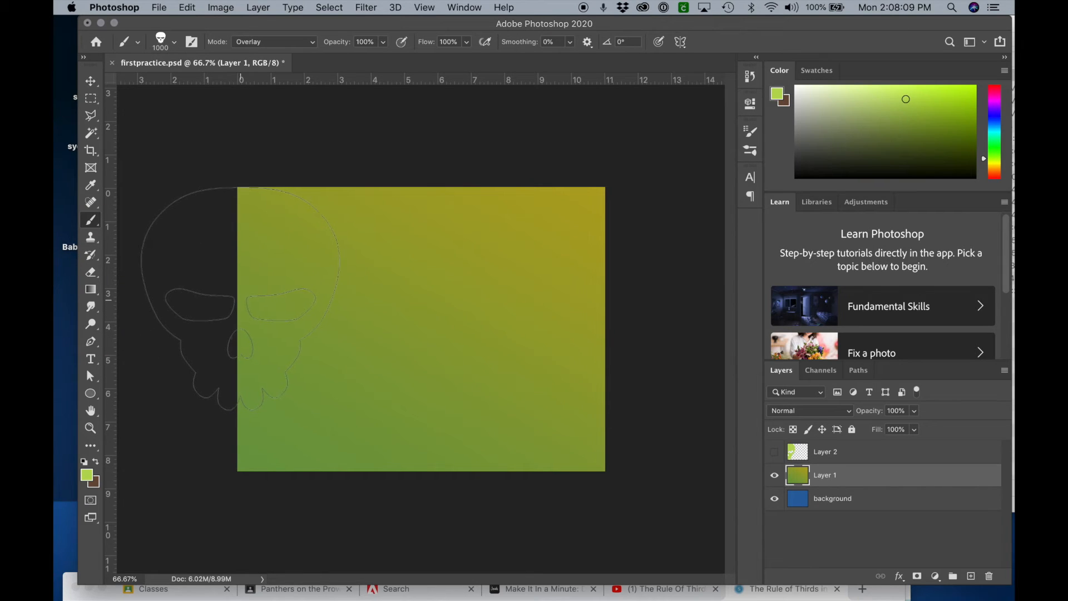
left_click(239, 299)
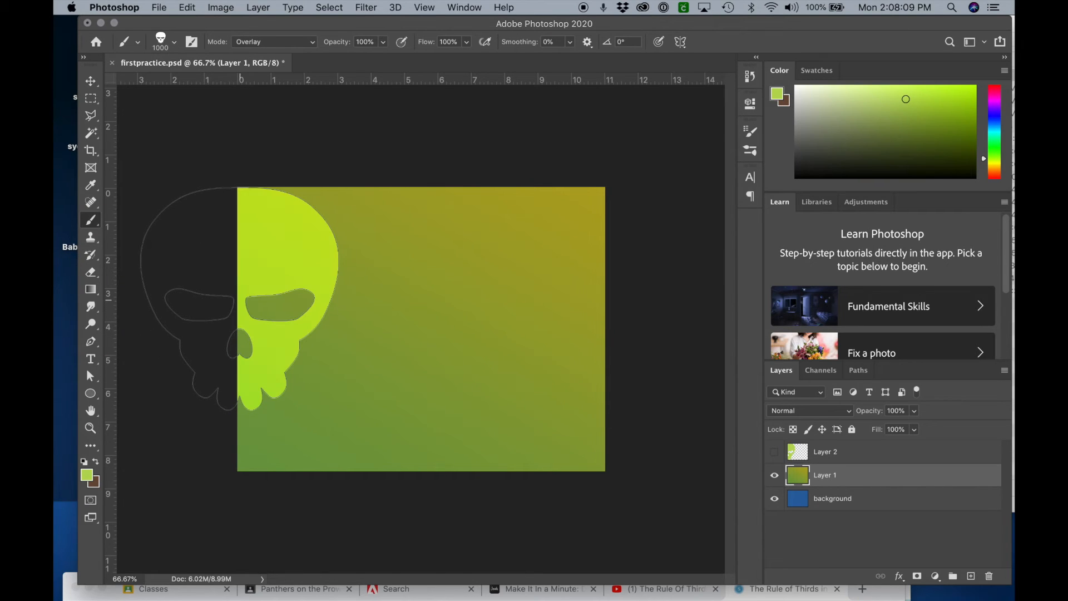
left_click(91, 81)
left_click_drag(396, 277, 516, 275)
key("super+z")
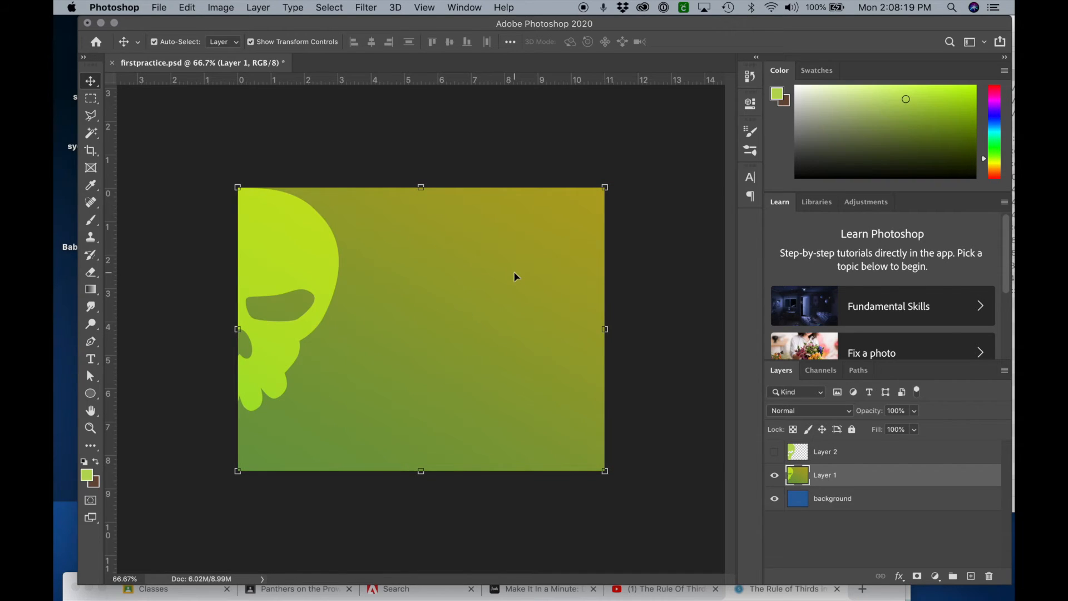
key("super+z")
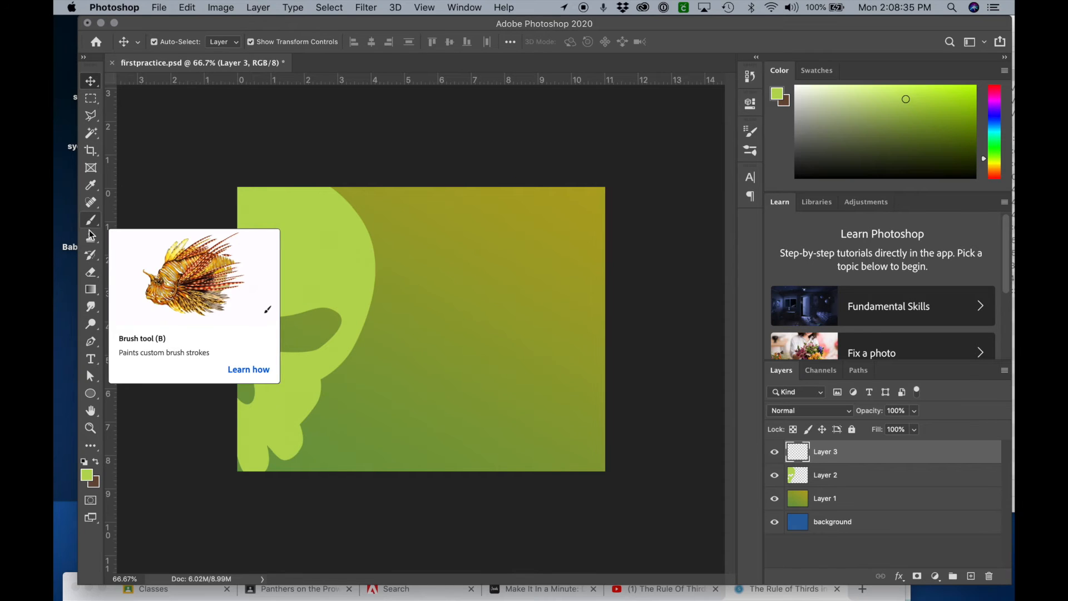
- Set the Eraser to the third skull brush from Skeleton Photoshop Brushes2 at a size of 1000 px
left_click(90, 274)
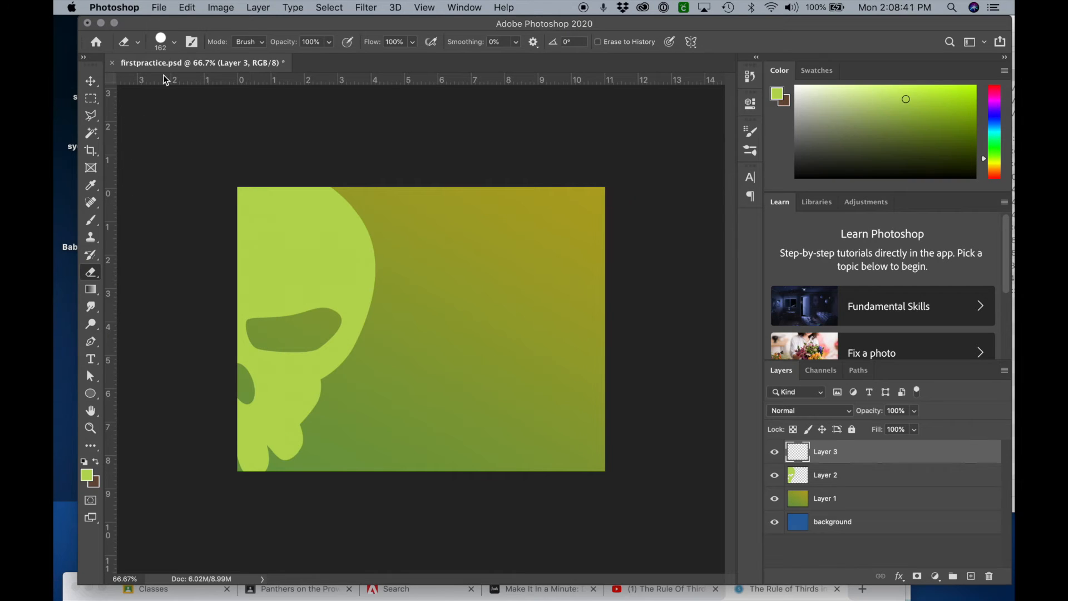
left_click(174, 42)
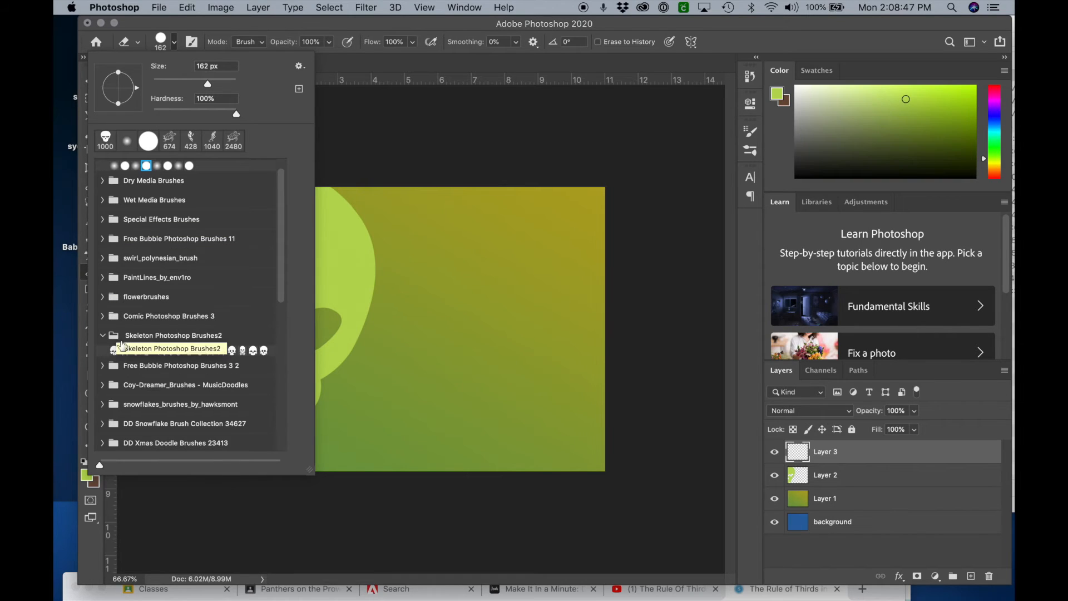
left_click(136, 351)
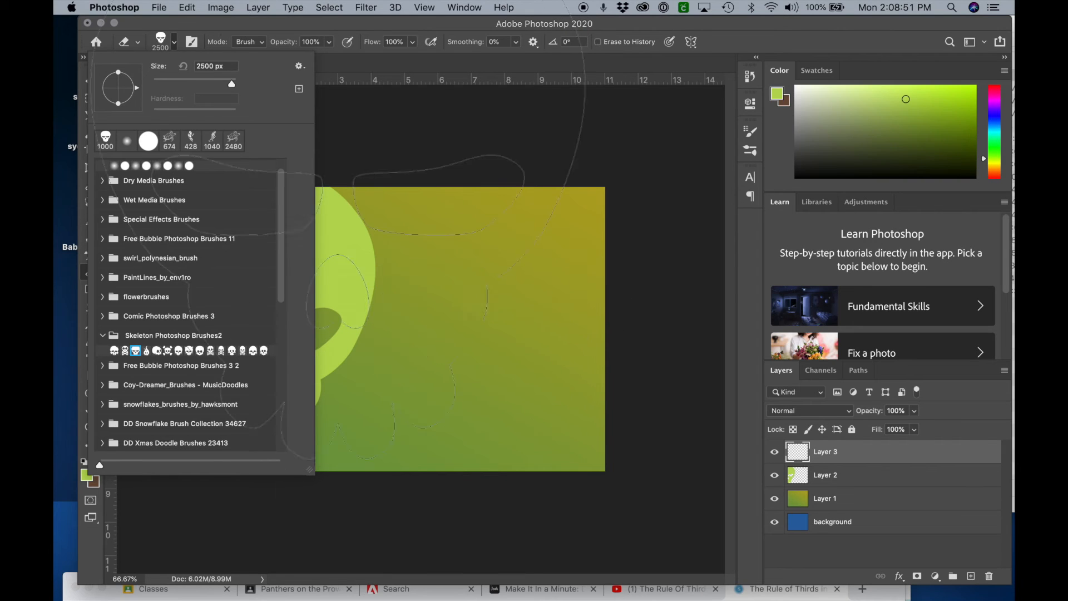
double_click(212, 66)
type("100")
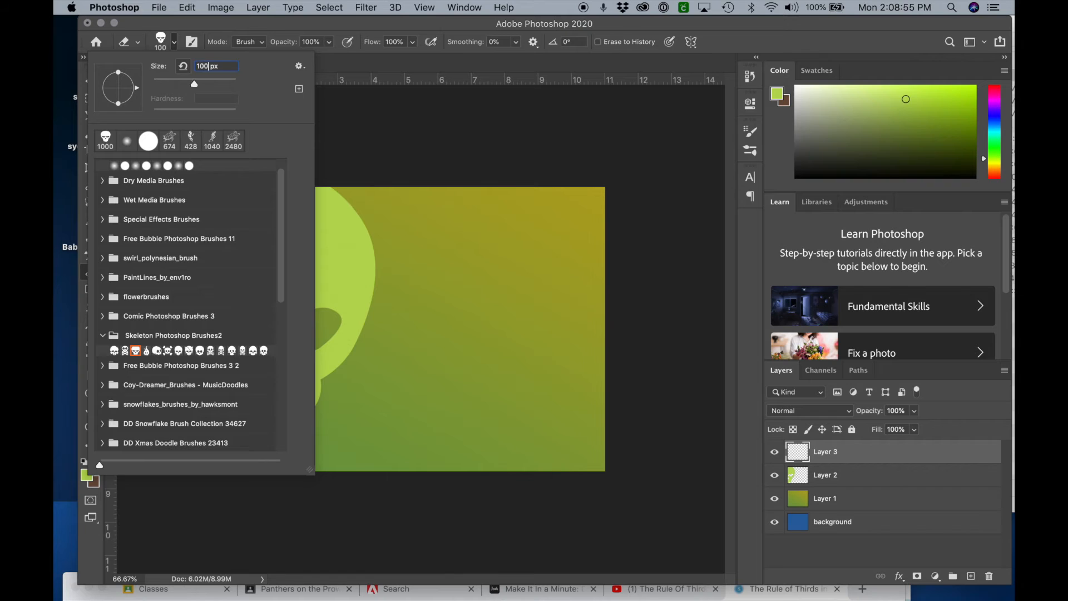
type("0")
key("Return")
- Erase a half skull from Layer 1 at the canvas's left edge and check the cutout by temporarily hiding Layer 2 and the background
left_click(882, 500)
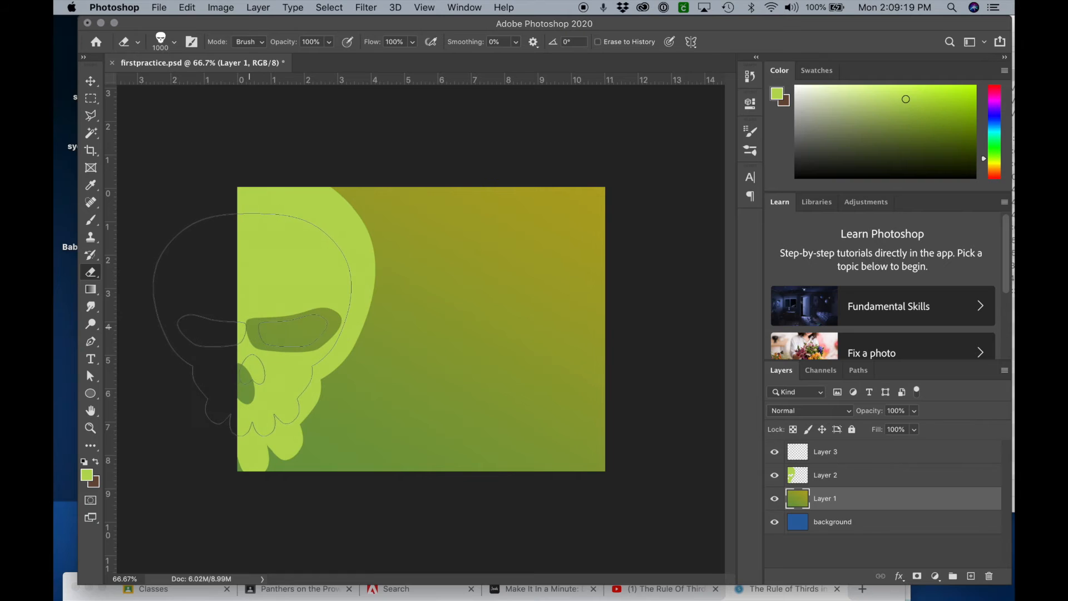
left_click(254, 324)
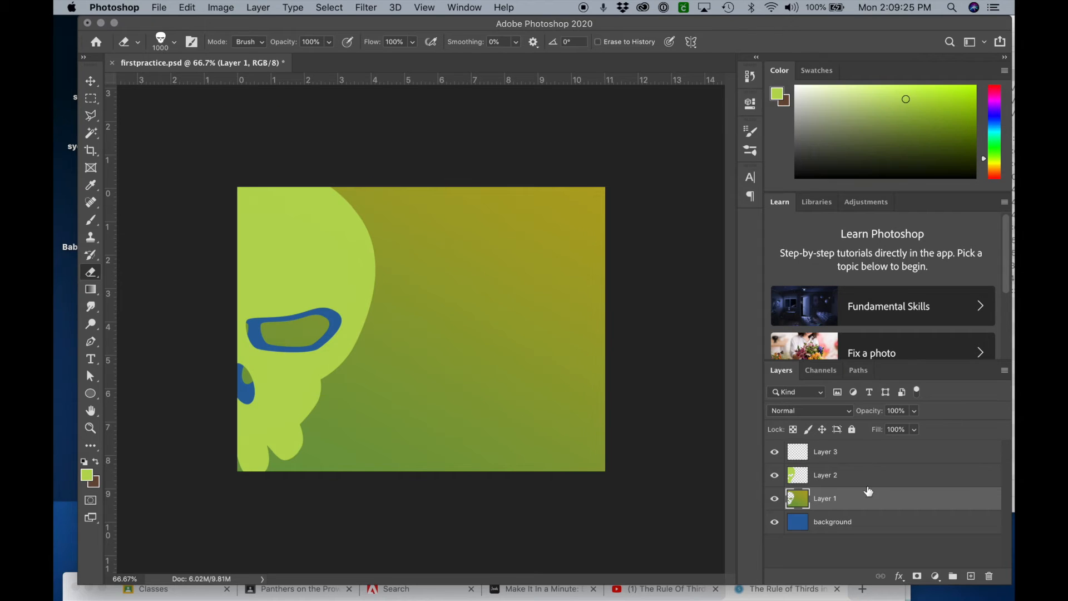
left_click(774, 476)
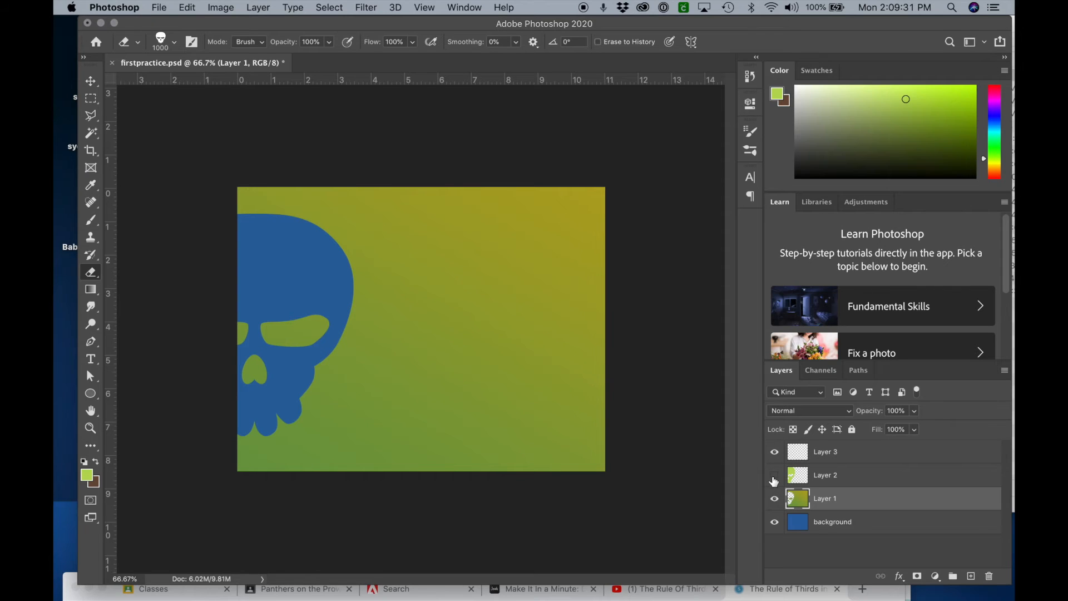
left_click(774, 522)
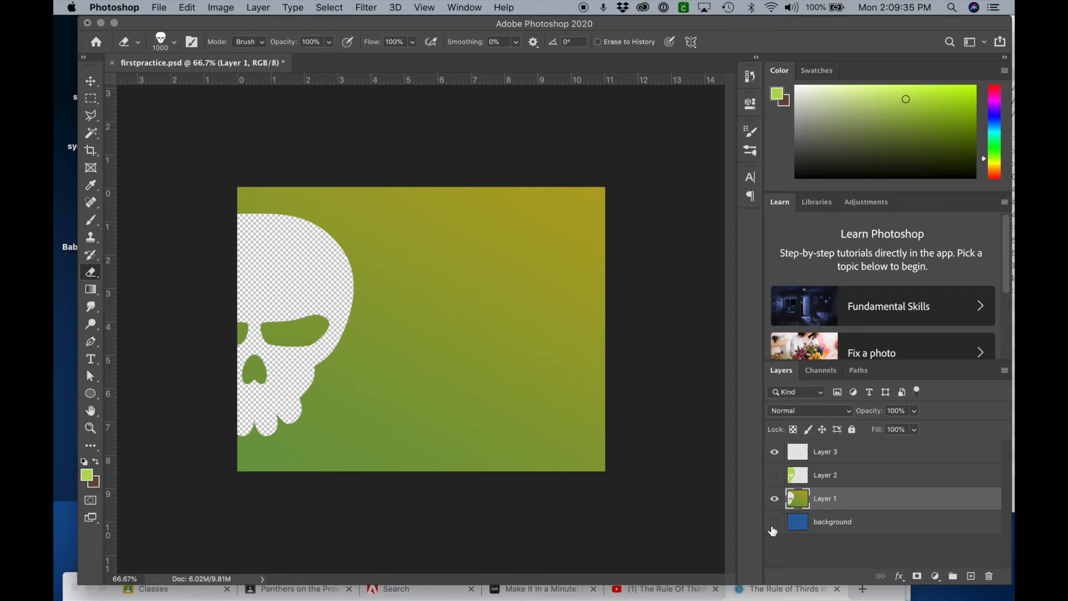
left_click(774, 523)
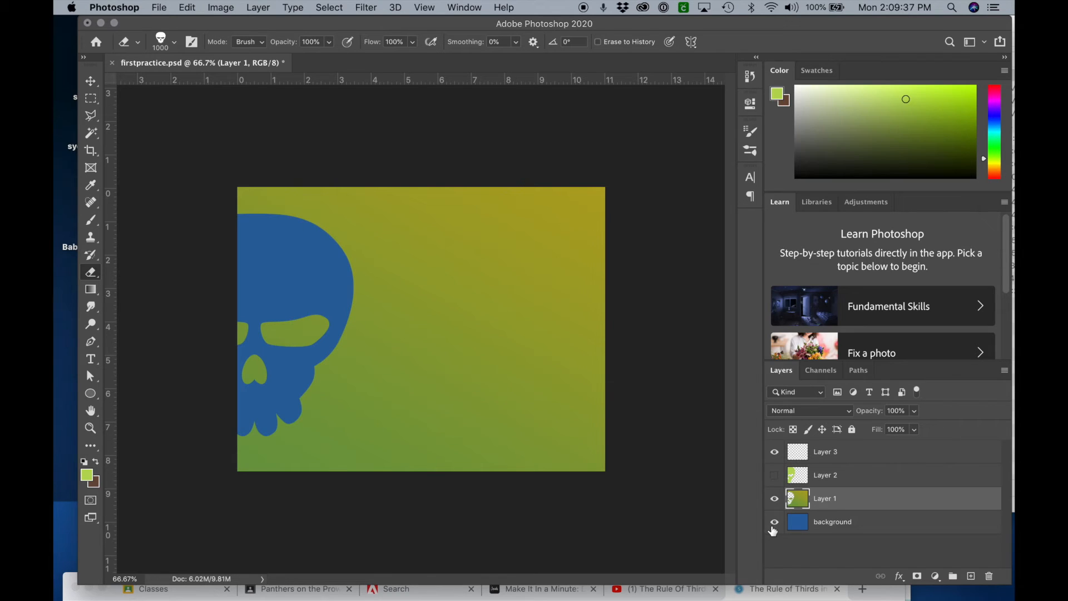
left_click(773, 476)
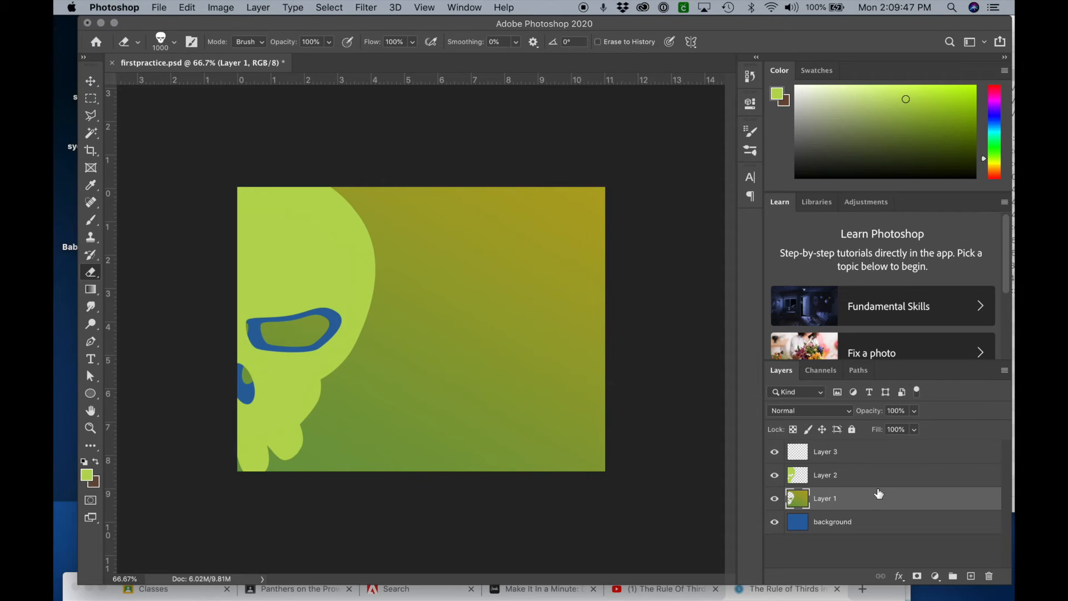
- Reorder the layers from top to bottom as background, Layer 2, Layer 1 and Layer 3
left_click(876, 454)
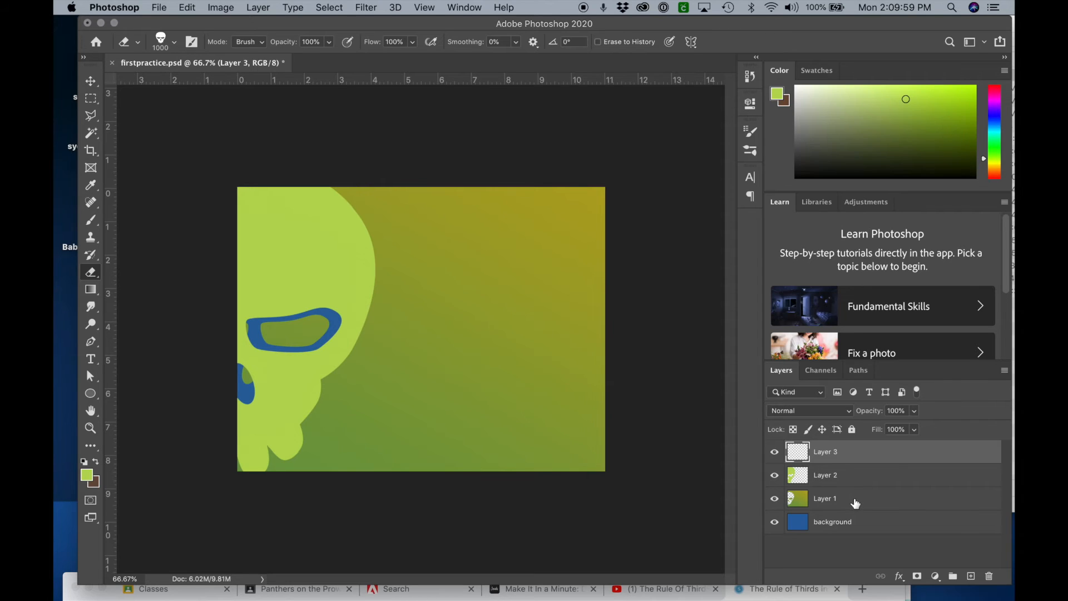
left_click_drag(855, 504, 861, 538)
left_click_drag(850, 475, 855, 509)
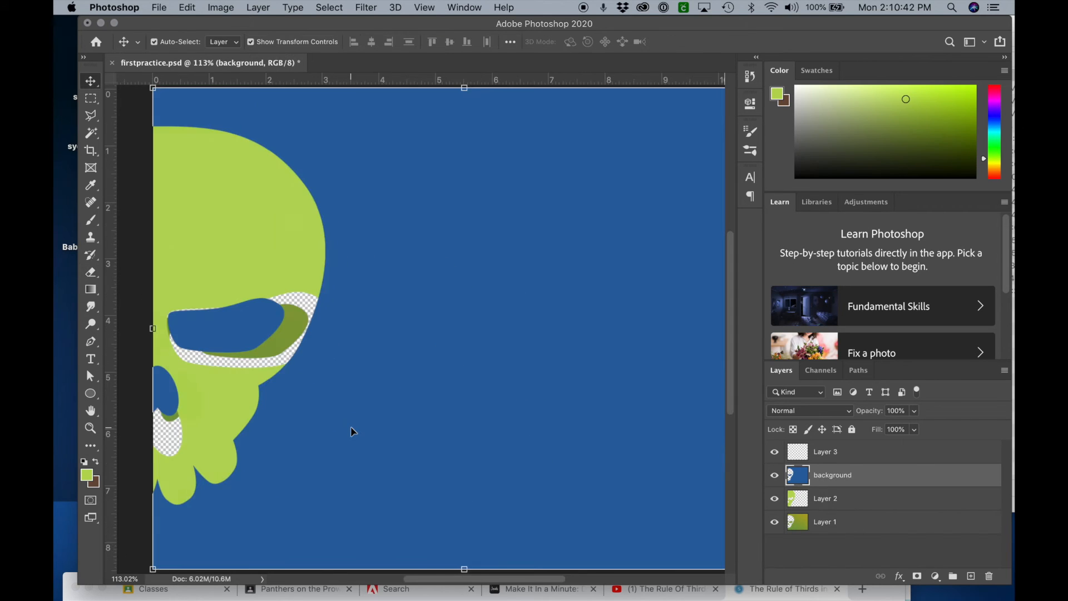
scroll(351, 428, "right", 3)
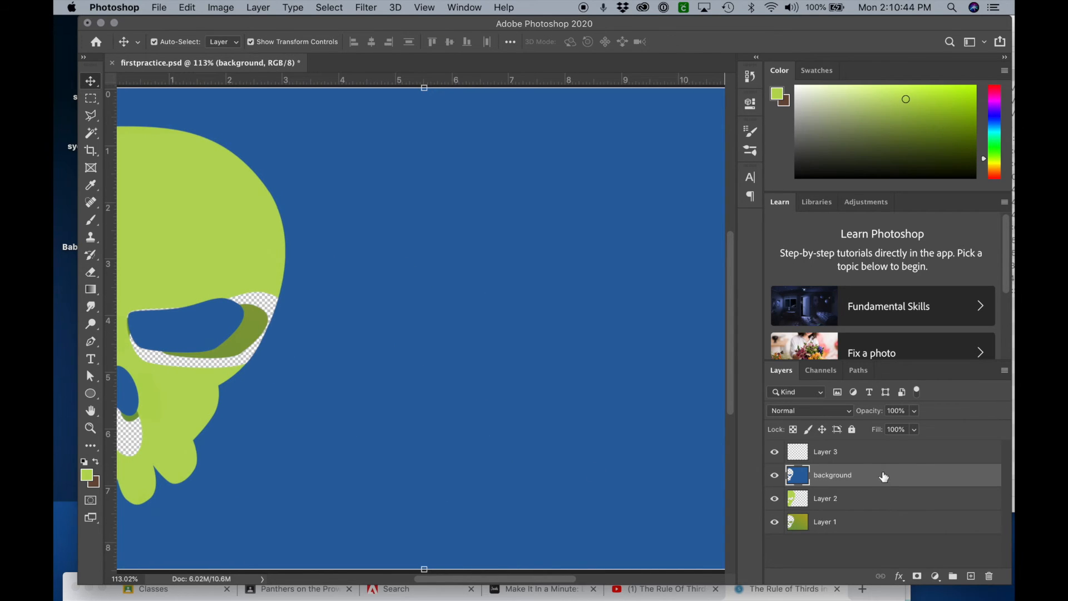
left_click_drag(871, 454, 875, 532)
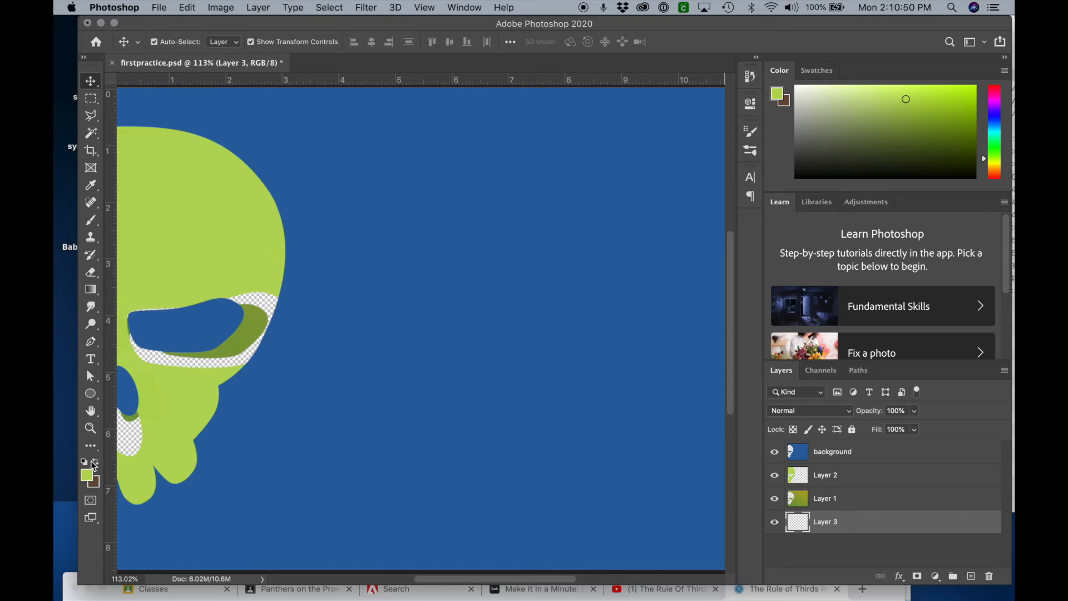
- Fill Layer 3 with a diagonal yellow-to-green linear gradient around the eye area and inspect it alone by temporarily hiding the layers above
left_click(91, 289)
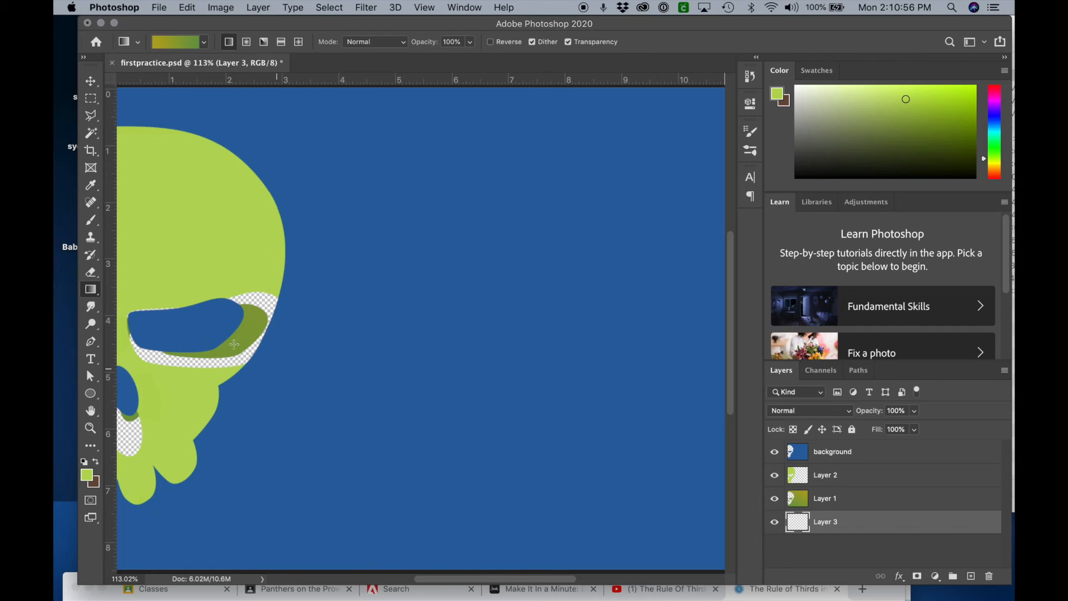
left_click_drag(217, 365, 247, 325)
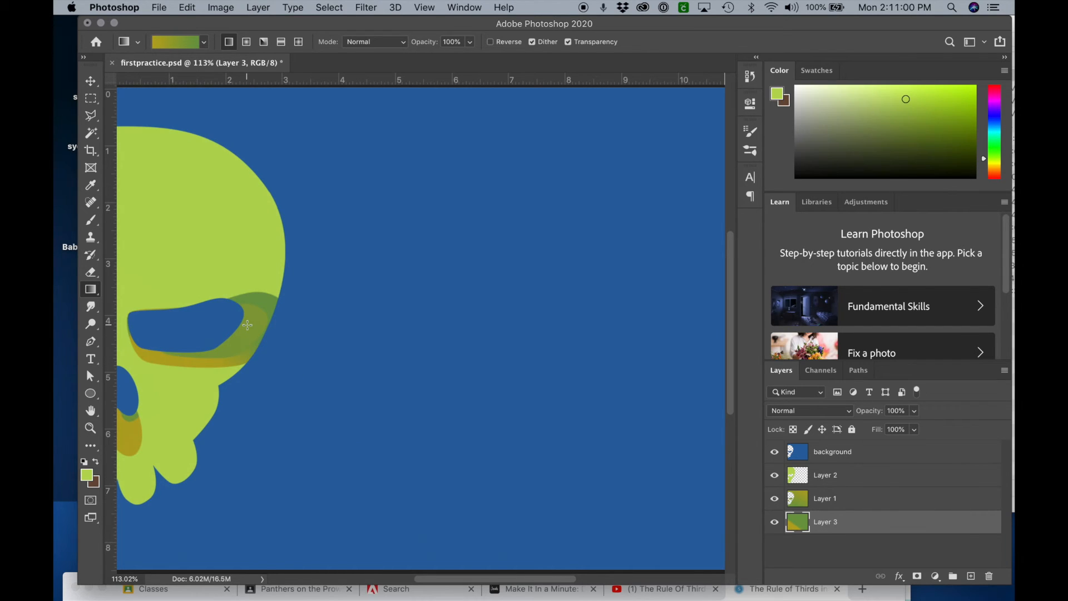
key("super+z")
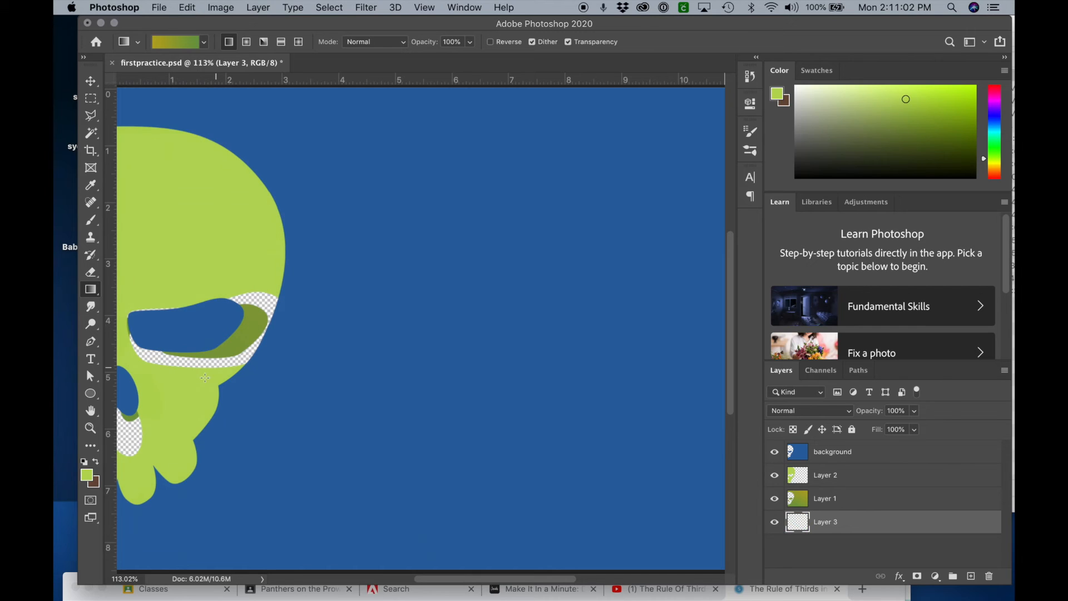
left_click_drag(207, 372, 284, 281)
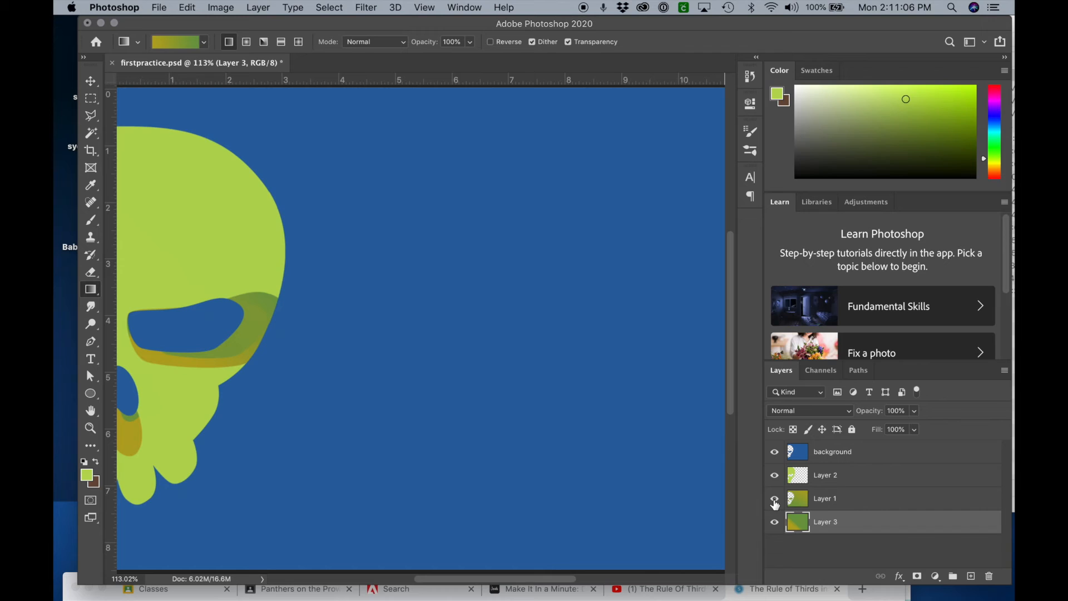
left_click(774, 500)
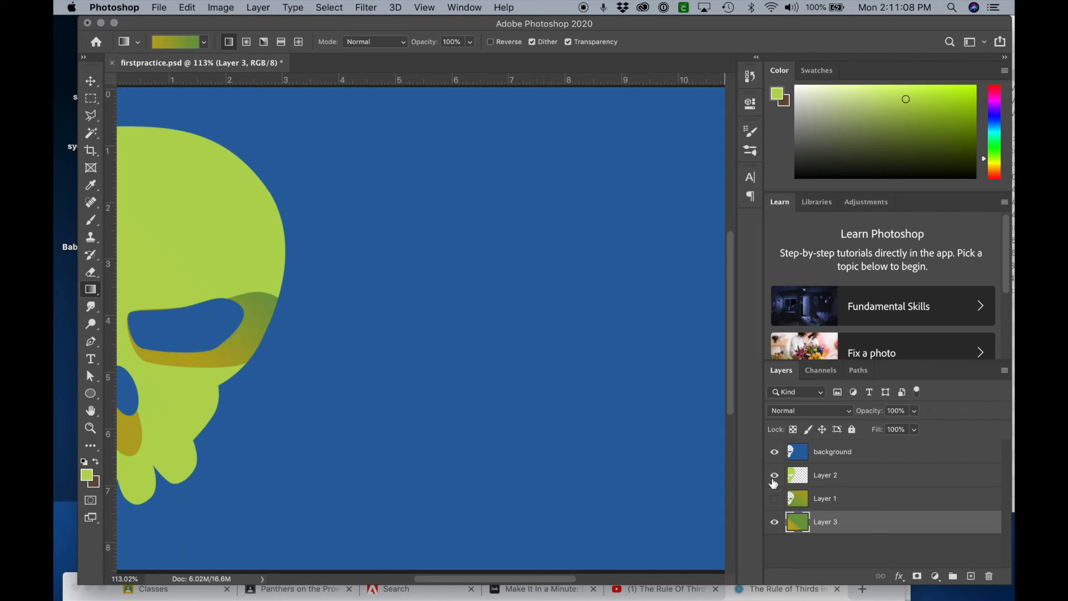
left_click(774, 476)
left_click(774, 452)
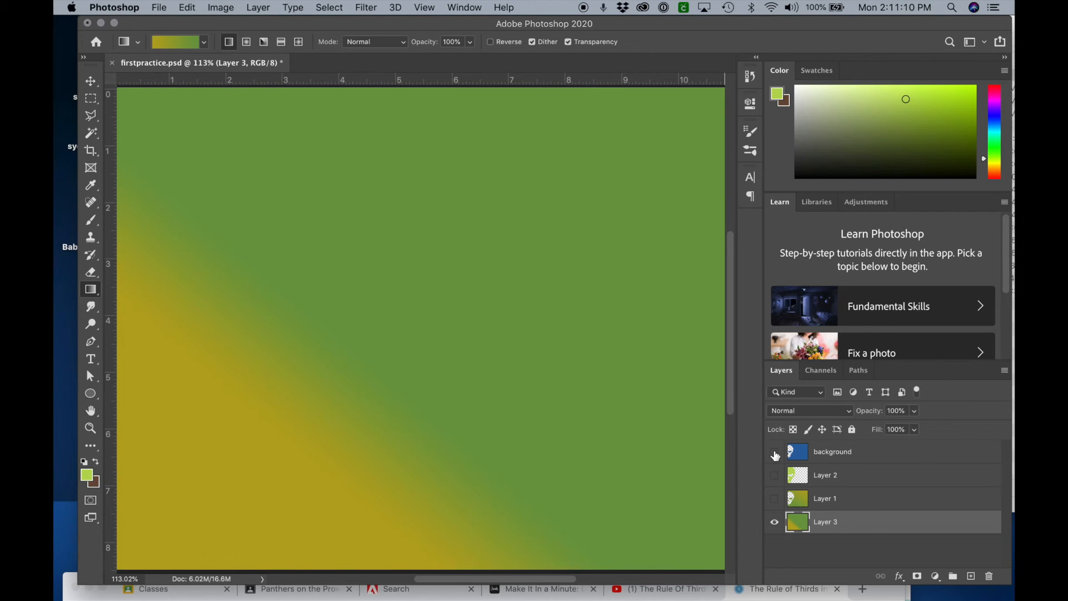
left_click(775, 453)
left_click(774, 476)
- Add the text "Toxic" beside the skull's jaw and move its layer to the top of the layer stack
left_click(96, 361)
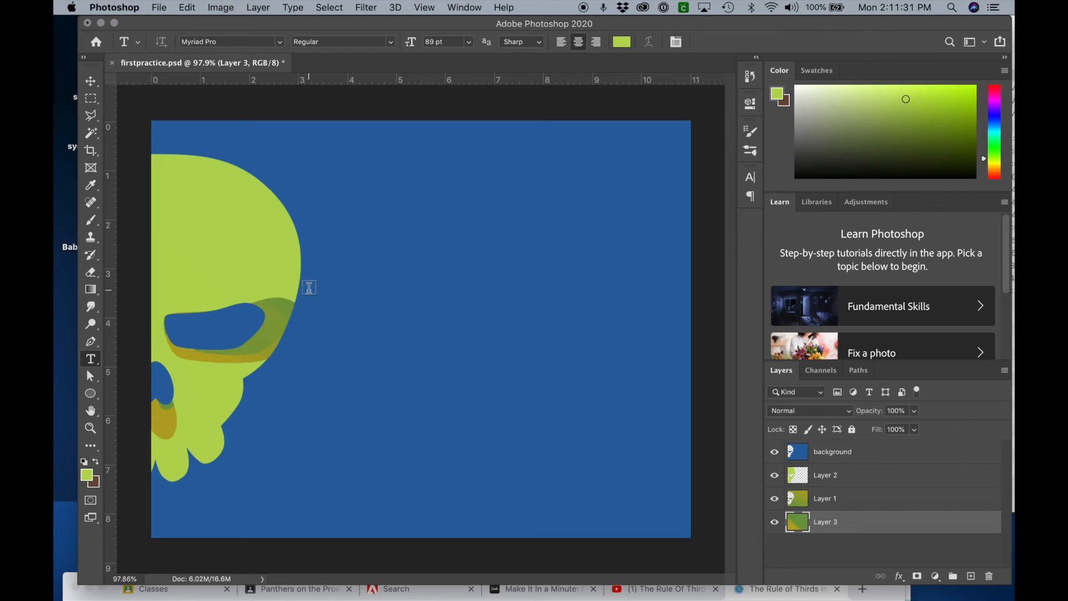
left_click(300, 395)
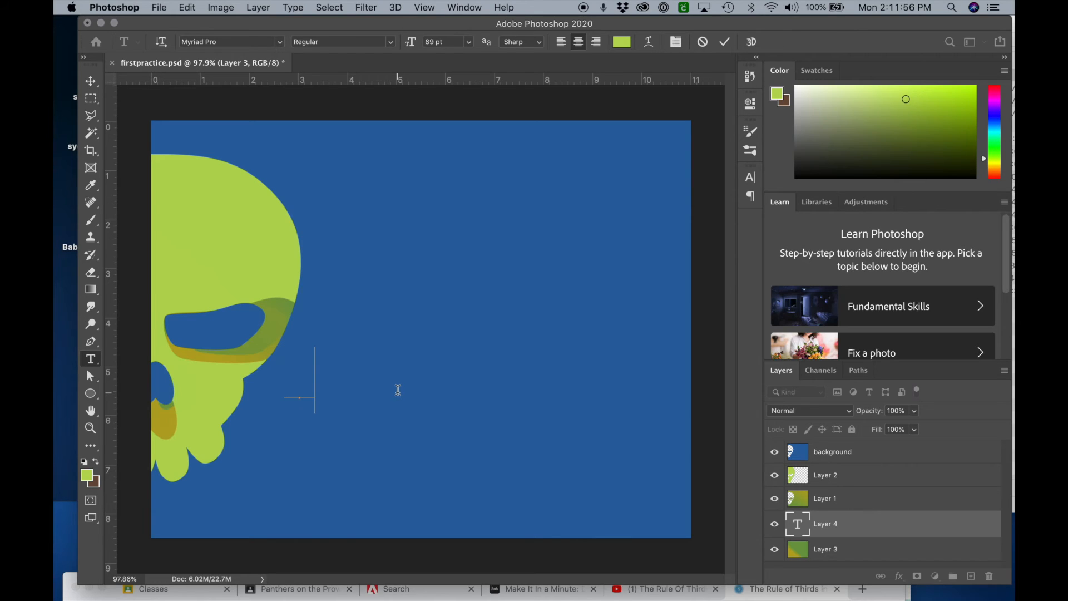
type("ss")
type("c")
left_click(872, 536)
left_click_drag(873, 536, 854, 450)
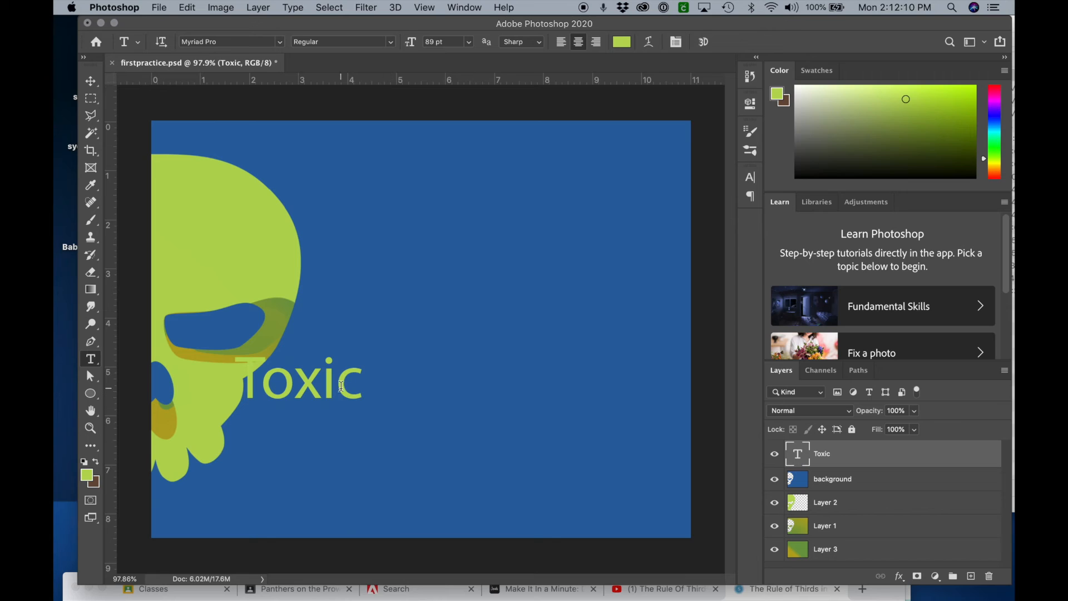
- Change the font of the whole word "Toxic" to Arial Black
left_click_drag(362, 385, 236, 371)
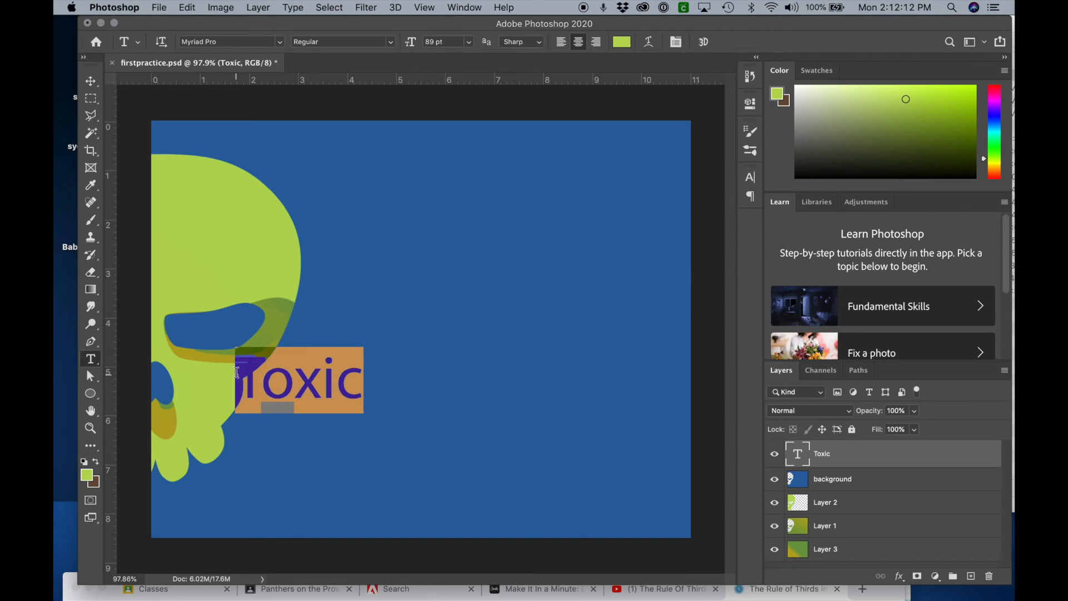
left_click(282, 47)
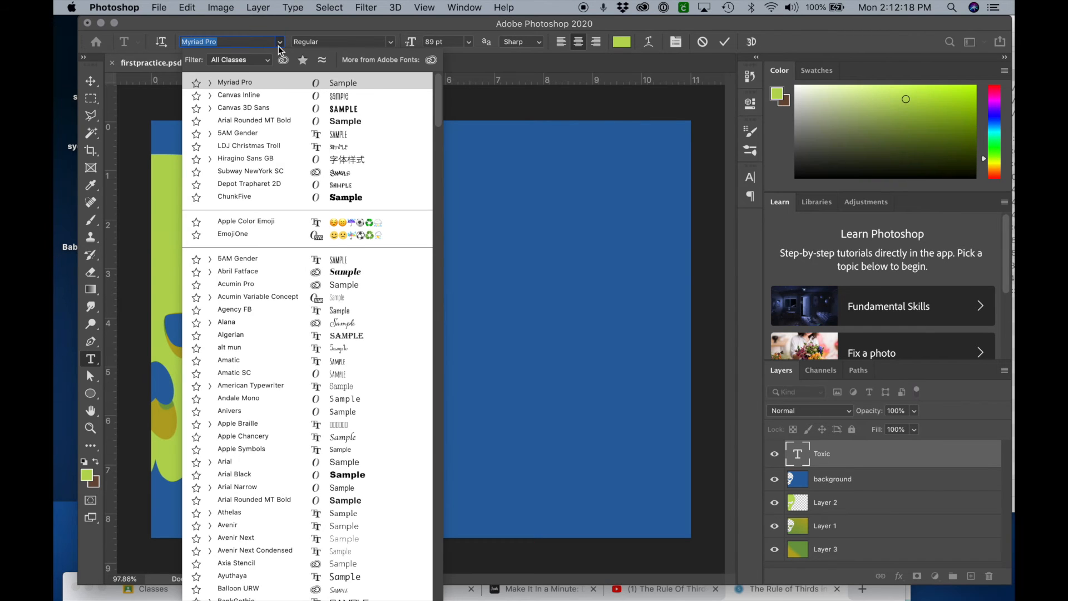
scroll(246, 380, "down", 3)
left_click(245, 380)
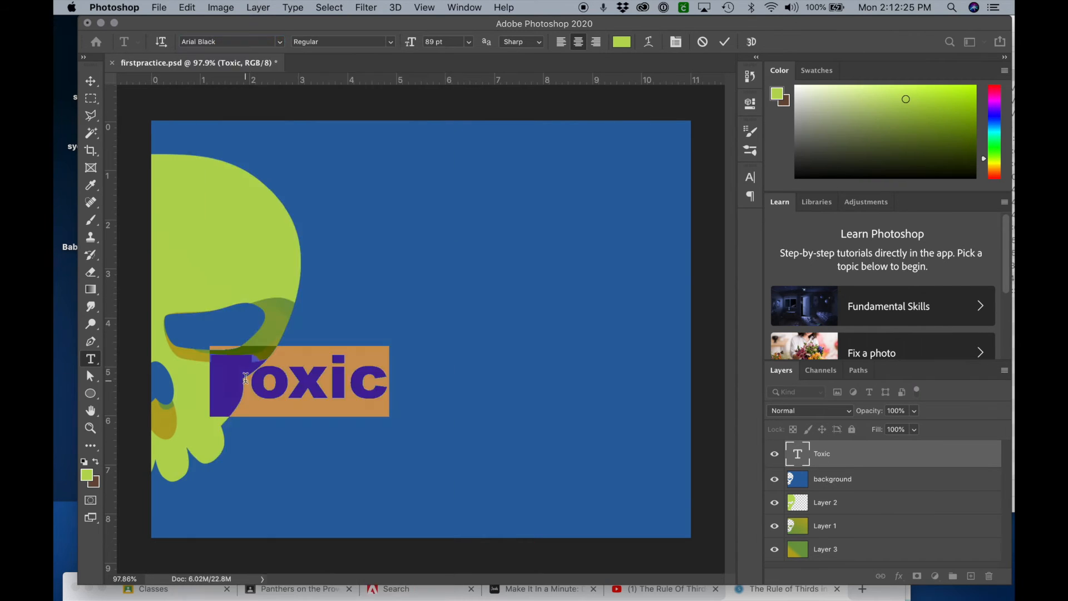
- Scale the "Toxic" text to about 235.91% and place it in the canvas's lower-right area beside the skull's jaw
left_click(91, 84)
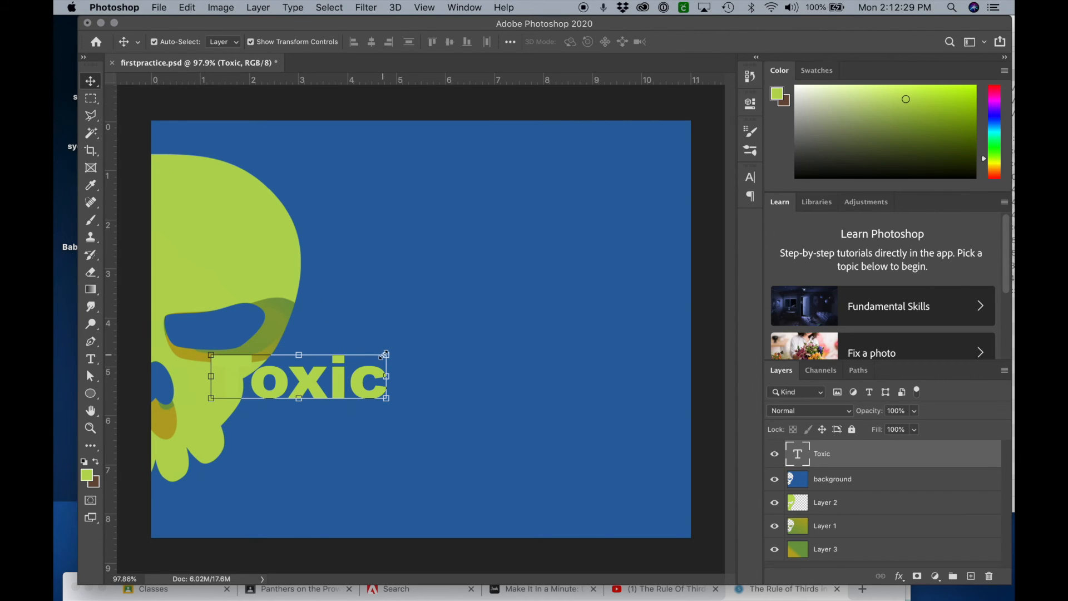
left_click_drag(388, 358, 700, 193)
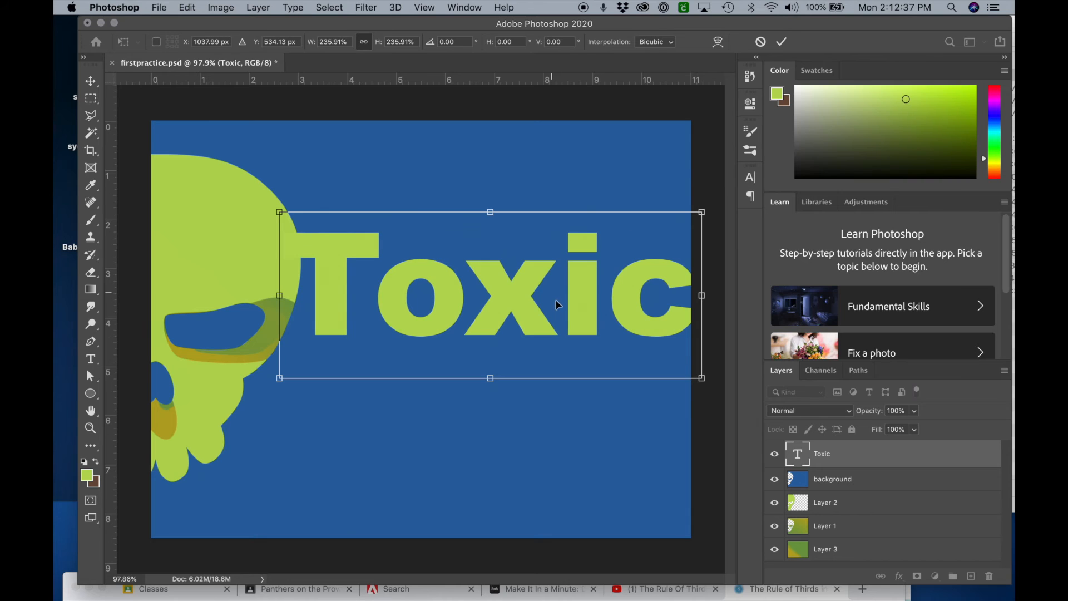
left_click_drag(576, 316, 554, 466)
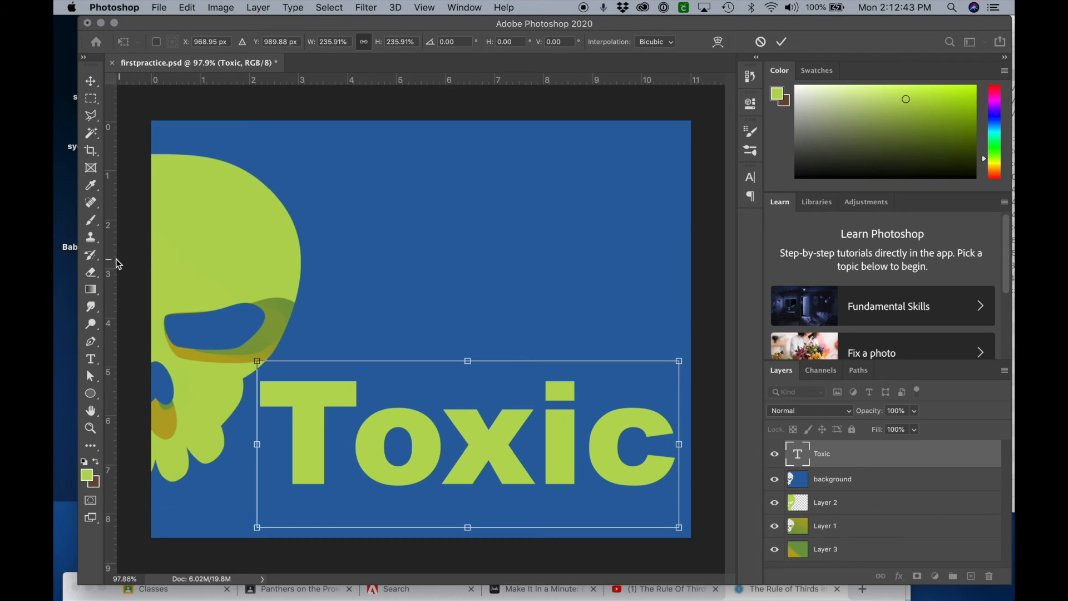
- Place vertical guides at about 2.9 and 7.7 inches and horizontal guides at about 2.7 and 6.4 inches to divide the canvas into thirds
left_click_drag(117, 264, 292, 262)
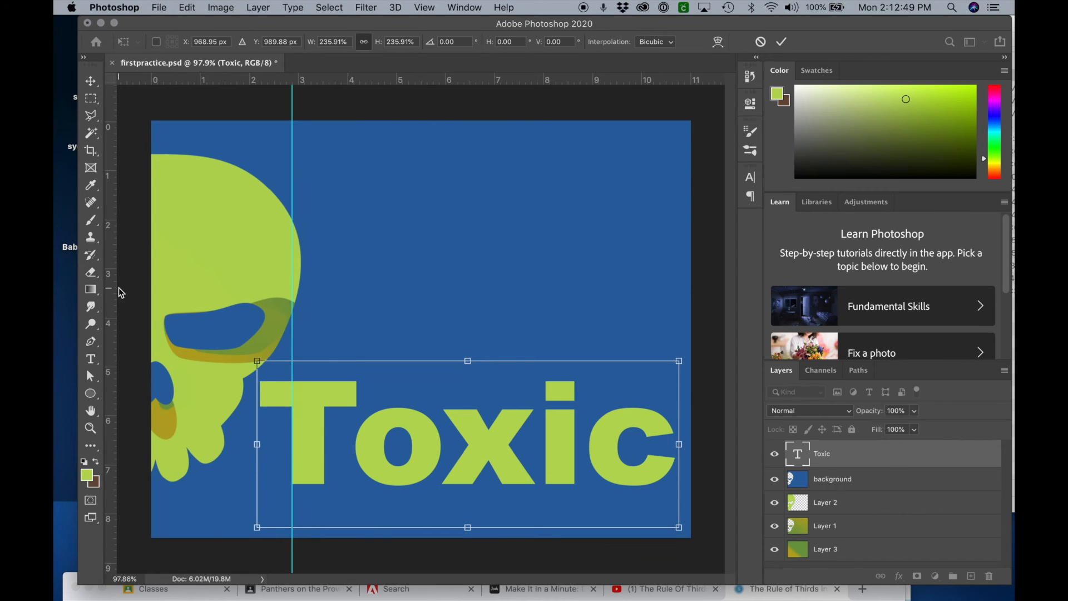
left_click_drag(114, 287, 531, 291)
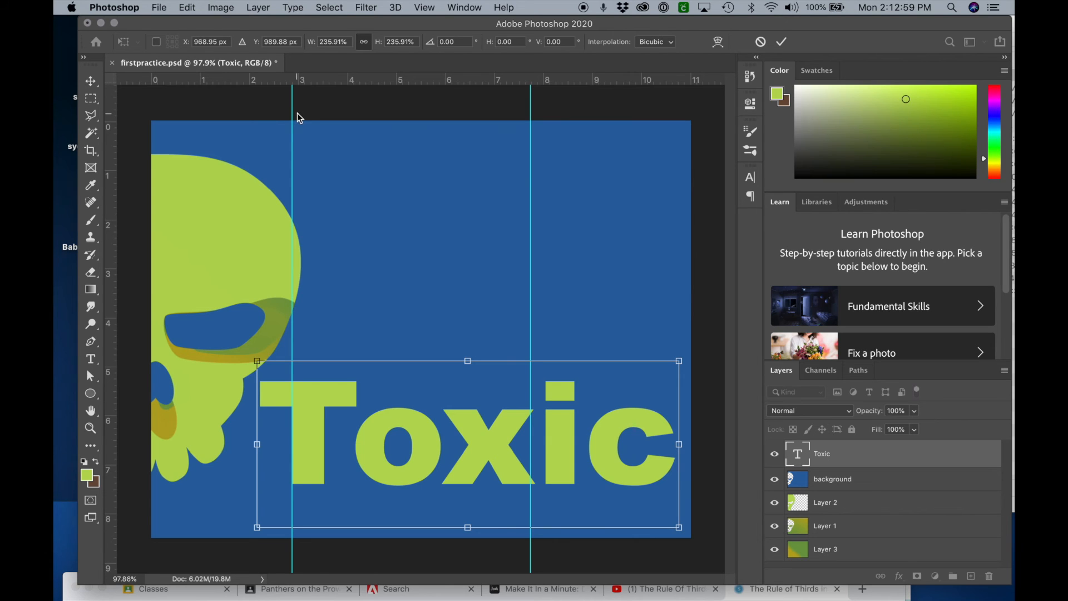
left_click_drag(183, 84, 186, 256)
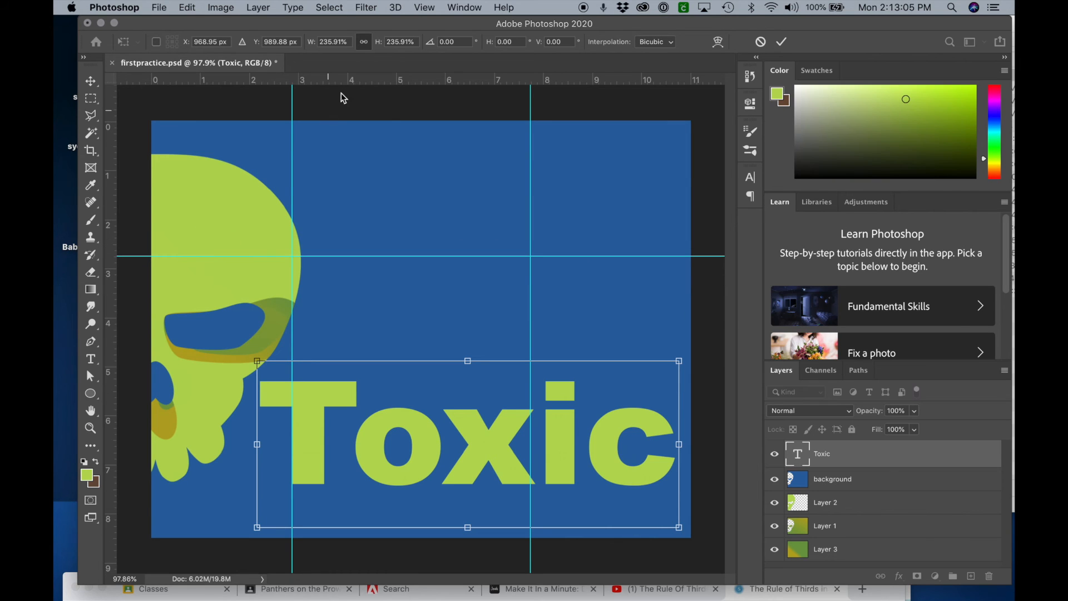
left_click_drag(363, 84, 334, 434)
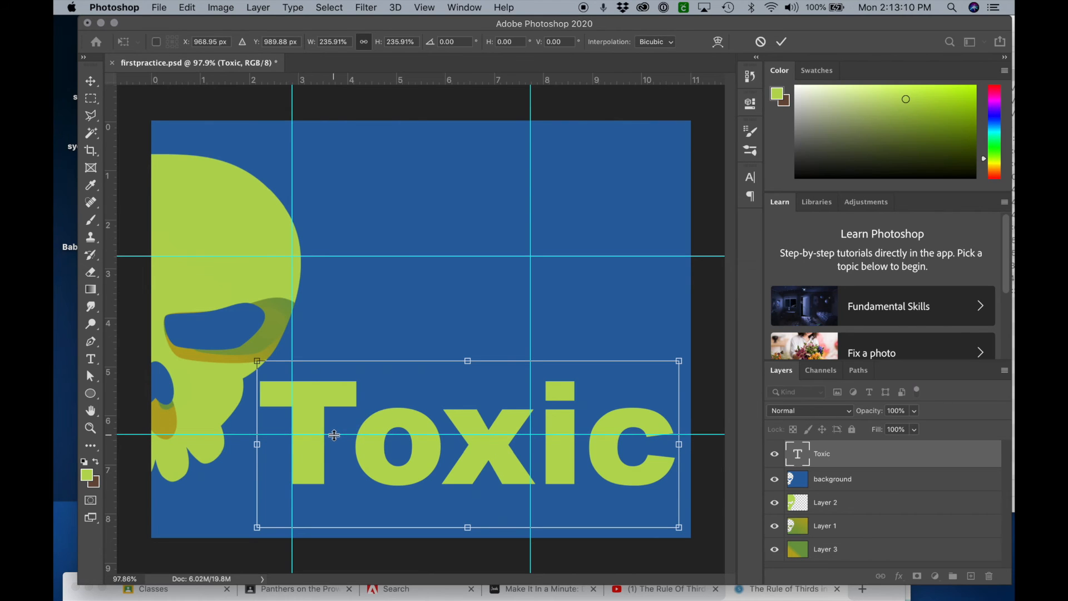
- Align the "Toxic" text with the canvas's right edge and scale it to about 107.05% so it reaches the skull's jaw
left_click(91, 83)
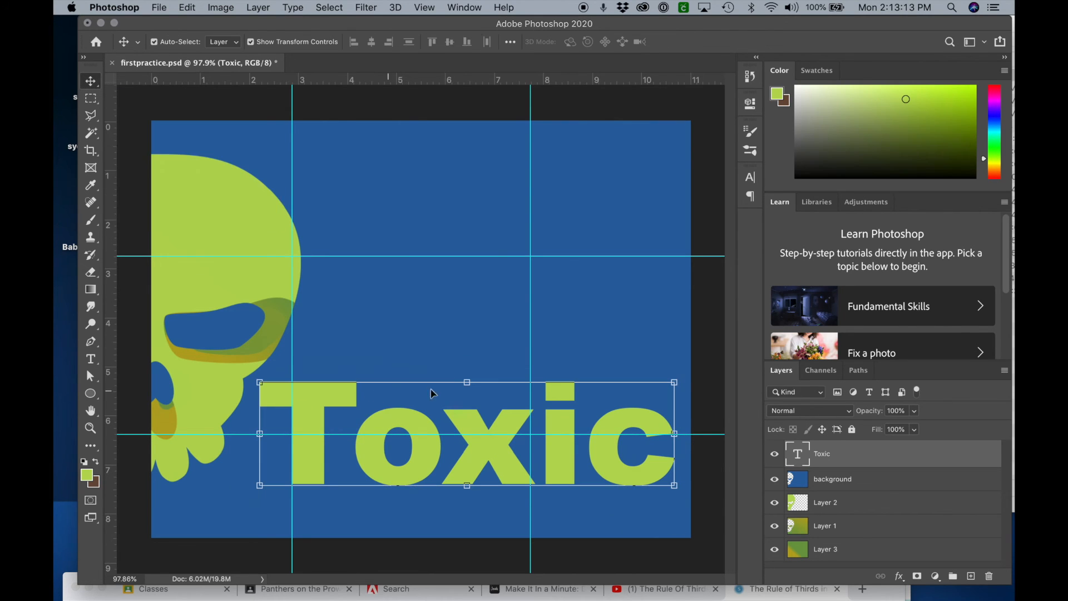
left_click_drag(472, 412, 472, 407)
left_click_drag(670, 471, 681, 486)
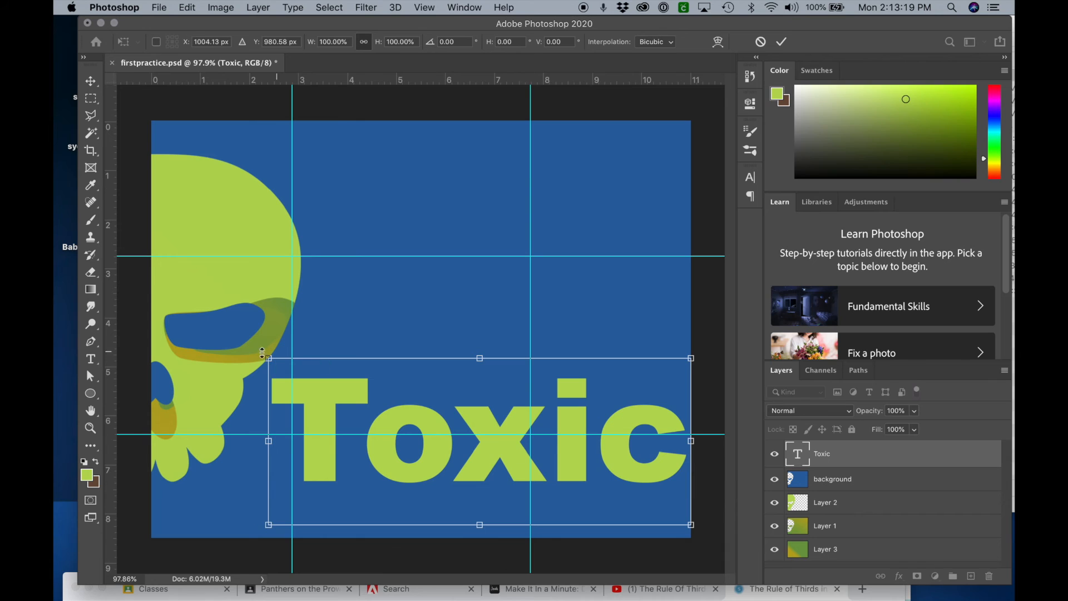
left_click_drag(264, 354, 238, 340)
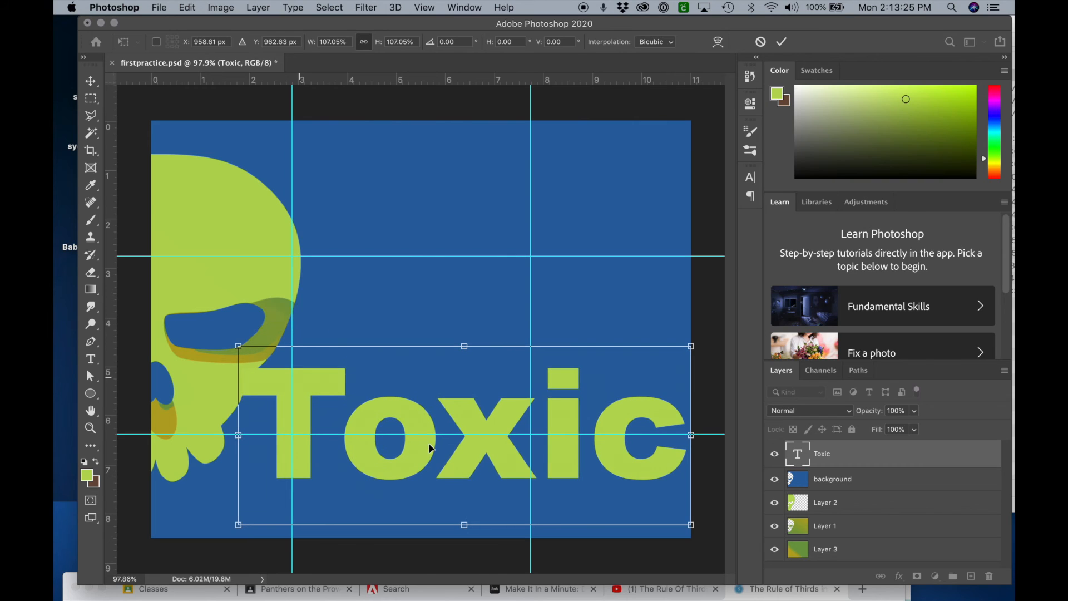
- Nudge the enlarged "Toxic" text about 7 px right and apply the transformation
key("Right")
key("Right")
key("Right")
key("Right")
key("Right")
key("Right")
key("Right")
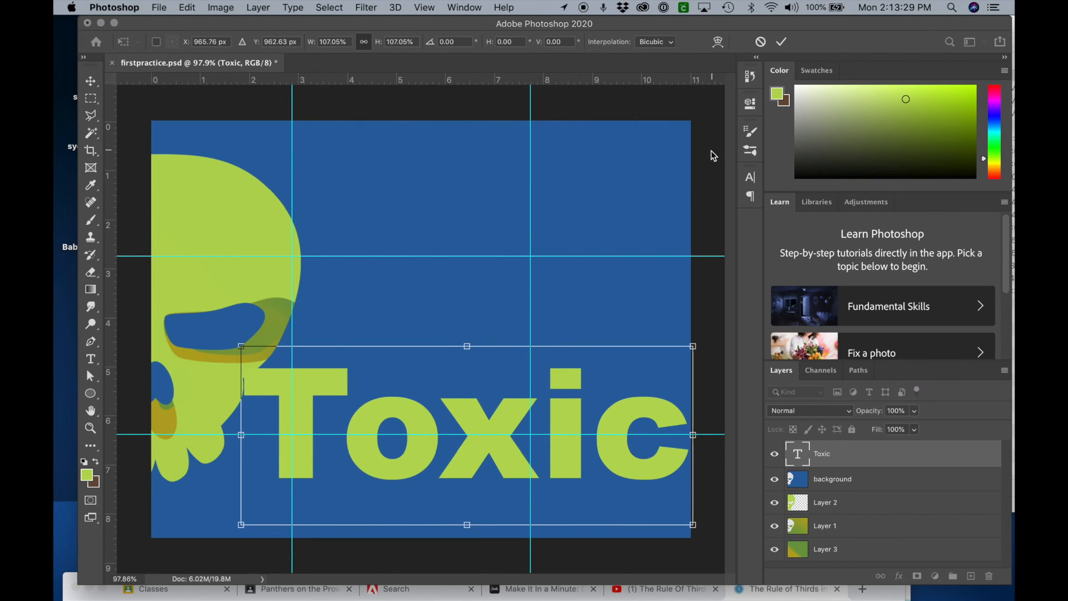
key("Return")
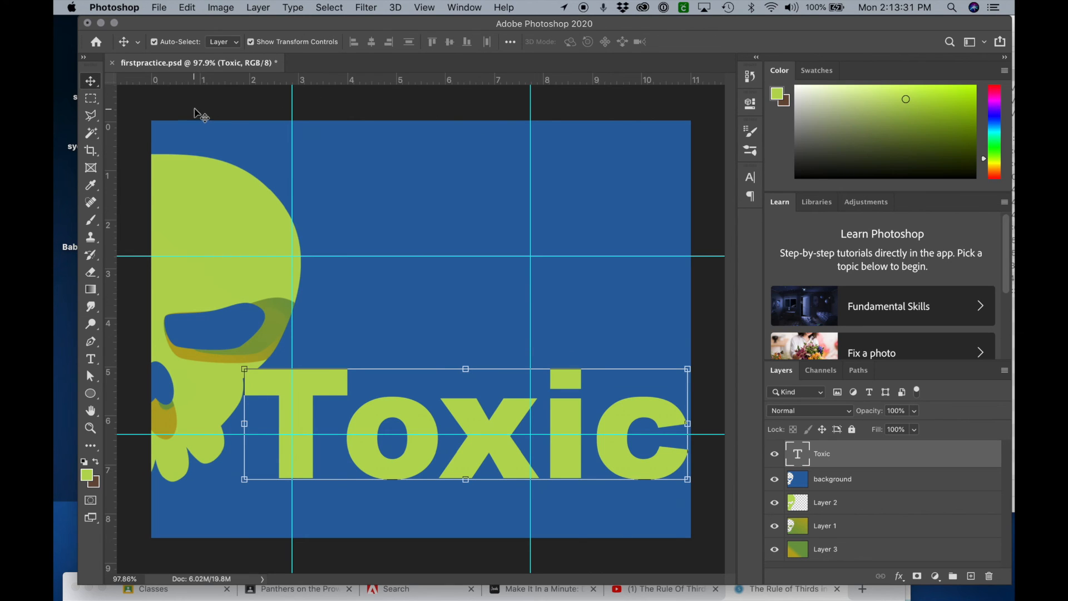
left_click(200, 114)
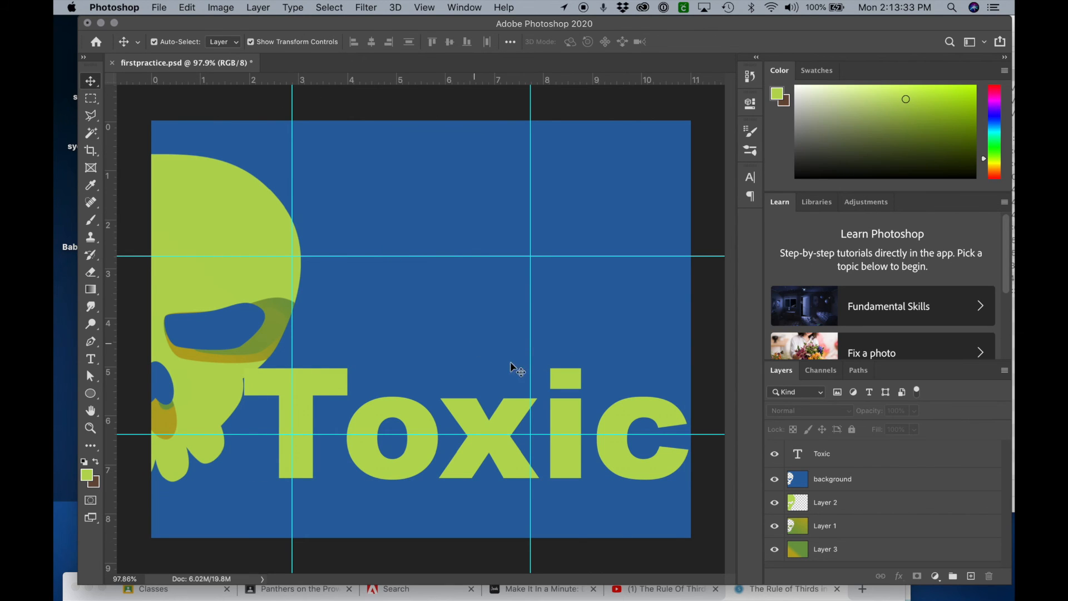
- Try to recolor the "Toxic" text by selecting its layer and setting the foreground color to olive green 7a9527
left_click(860, 459)
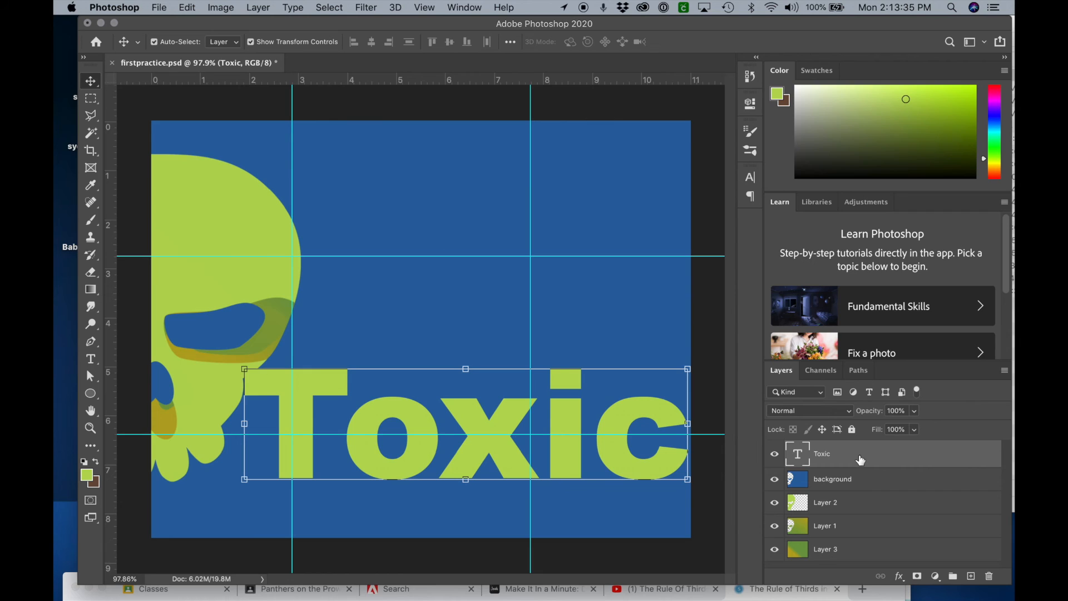
left_click(91, 478)
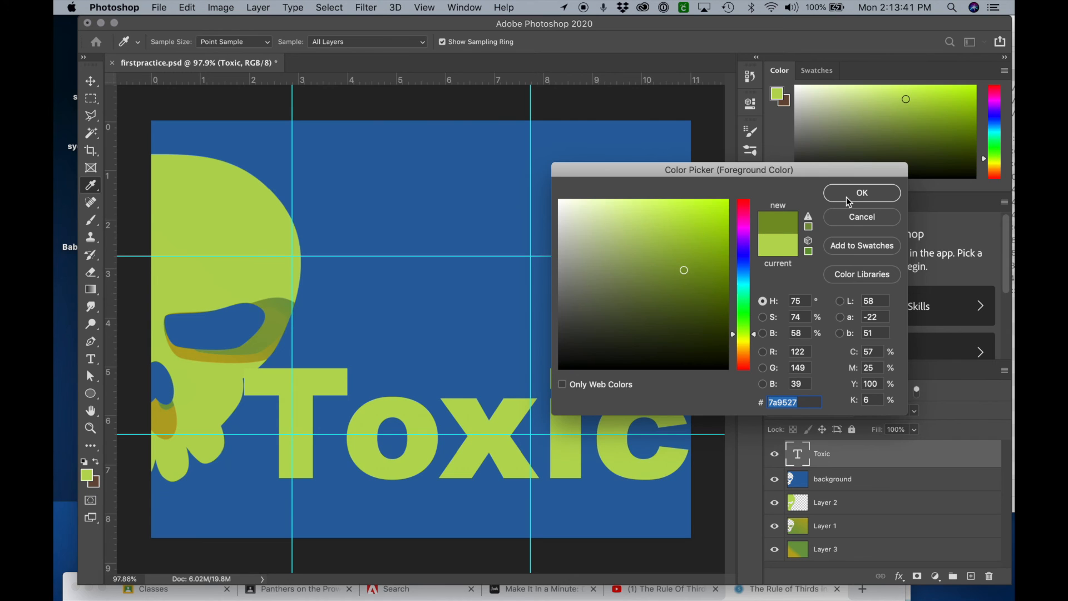
left_click(849, 193)
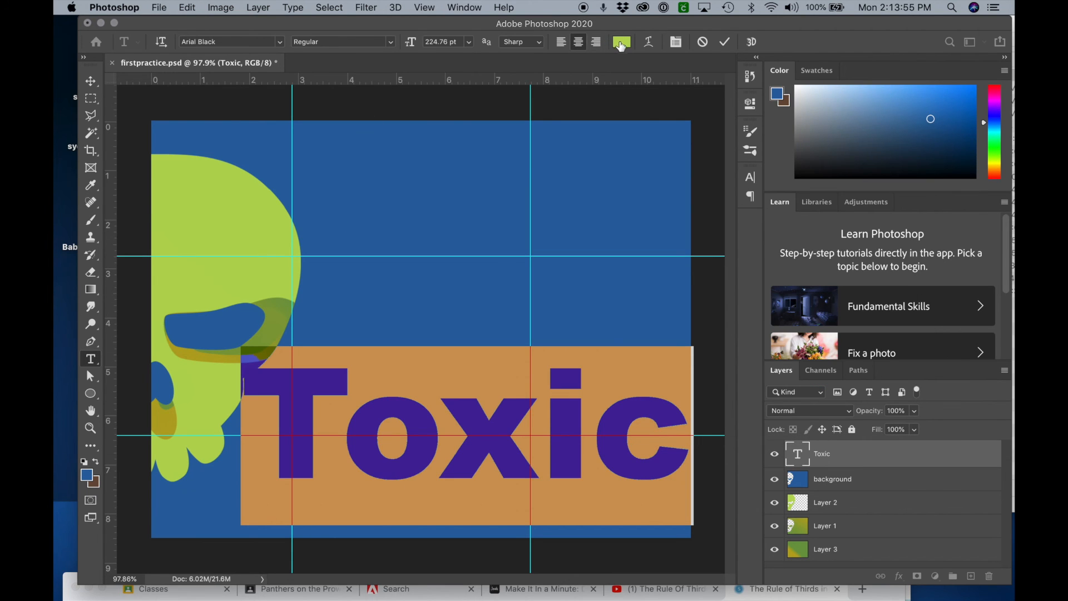
- Change the text color of the whole word "Toxic" to mustard gold c19f2b
left_click(622, 43)
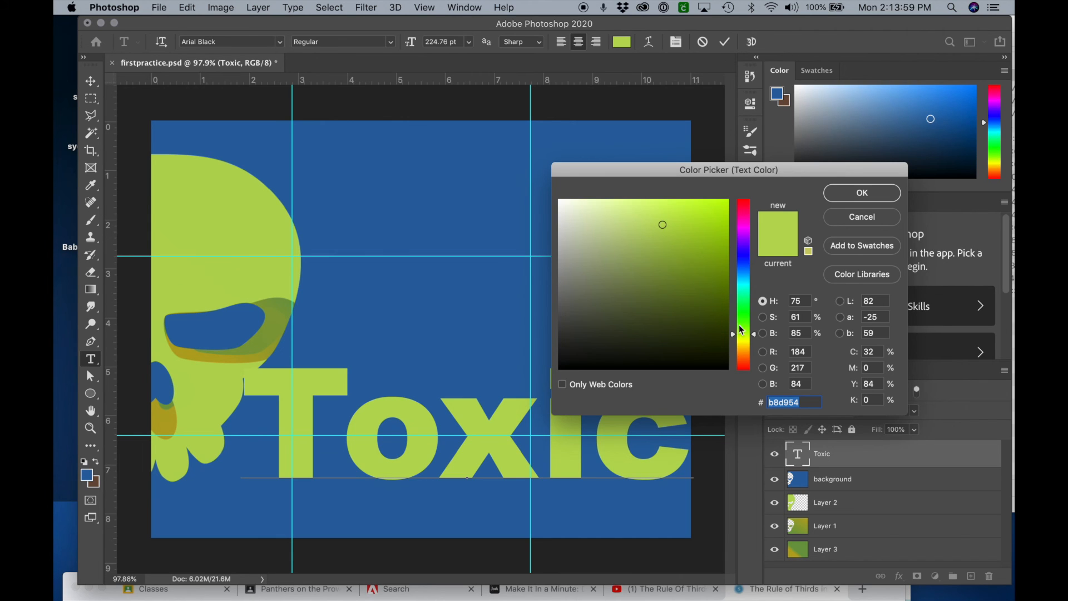
left_click(757, 341)
left_click_drag(756, 341, 754, 362)
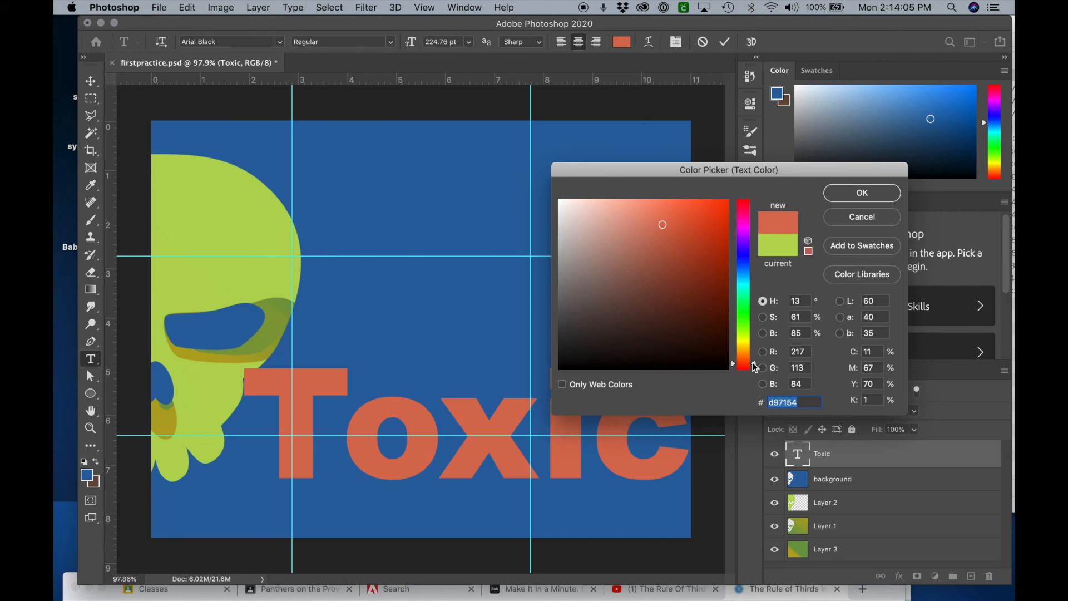
left_click_drag(755, 367, 752, 350)
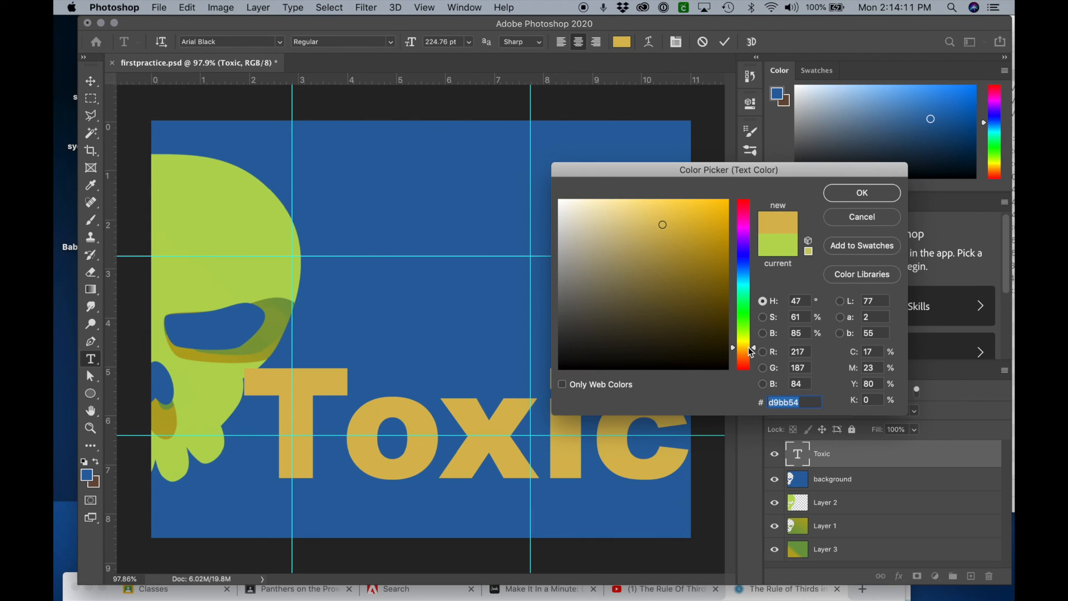
left_click(691, 241)
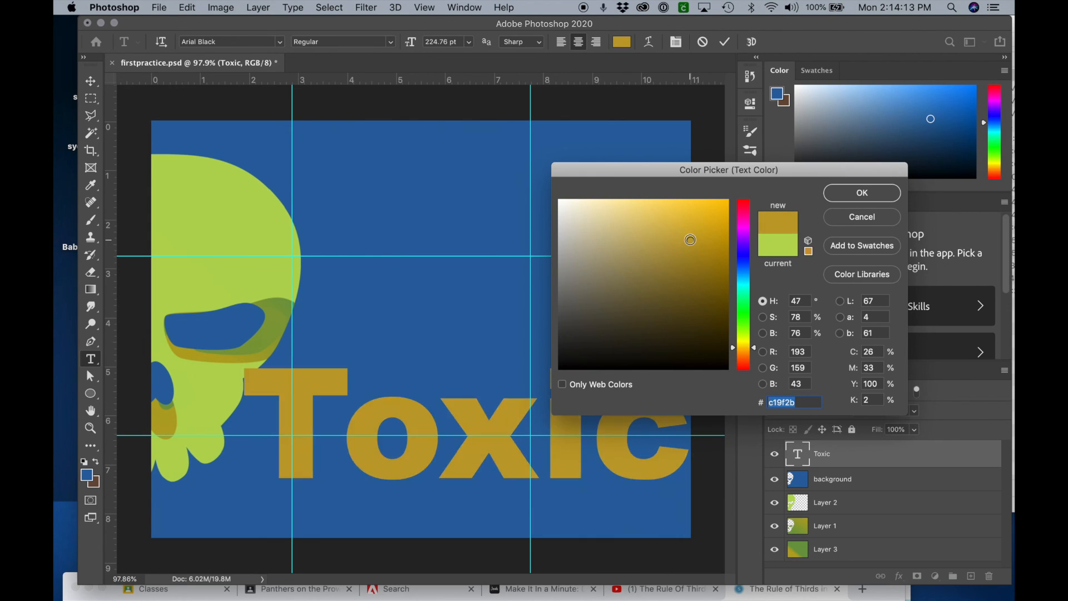
left_click(846, 194)
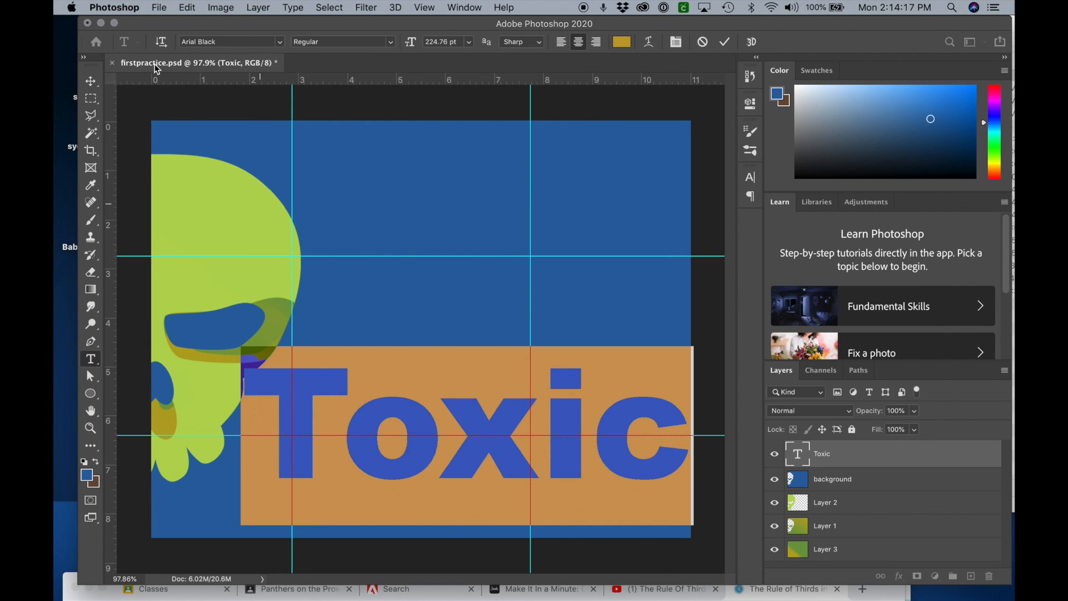
left_click(98, 80)
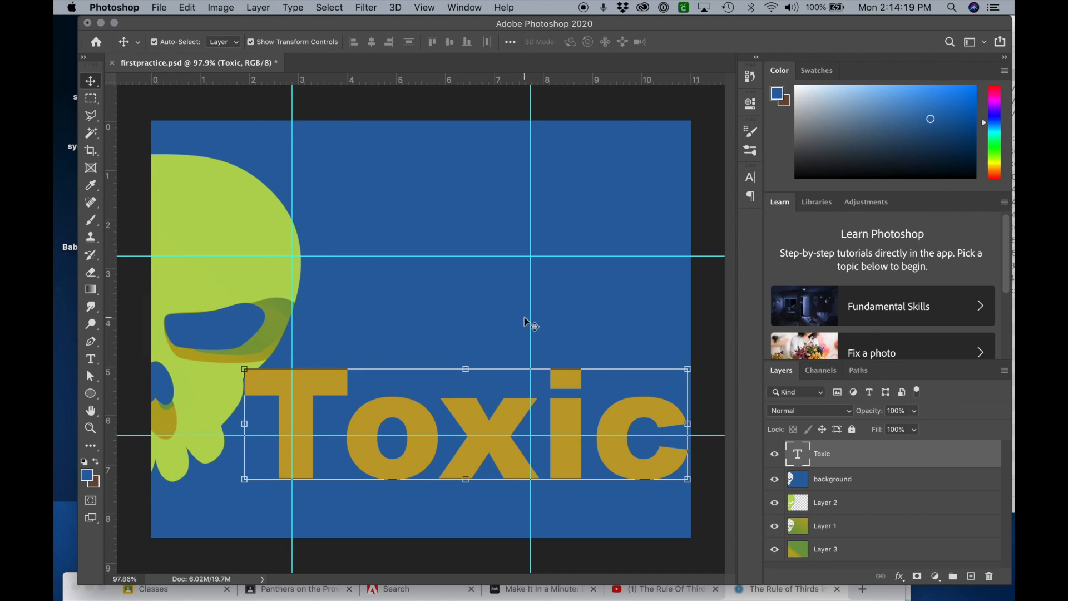
- Set the "Toxic" text layer's blend mode to Overlay
left_click(851, 413)
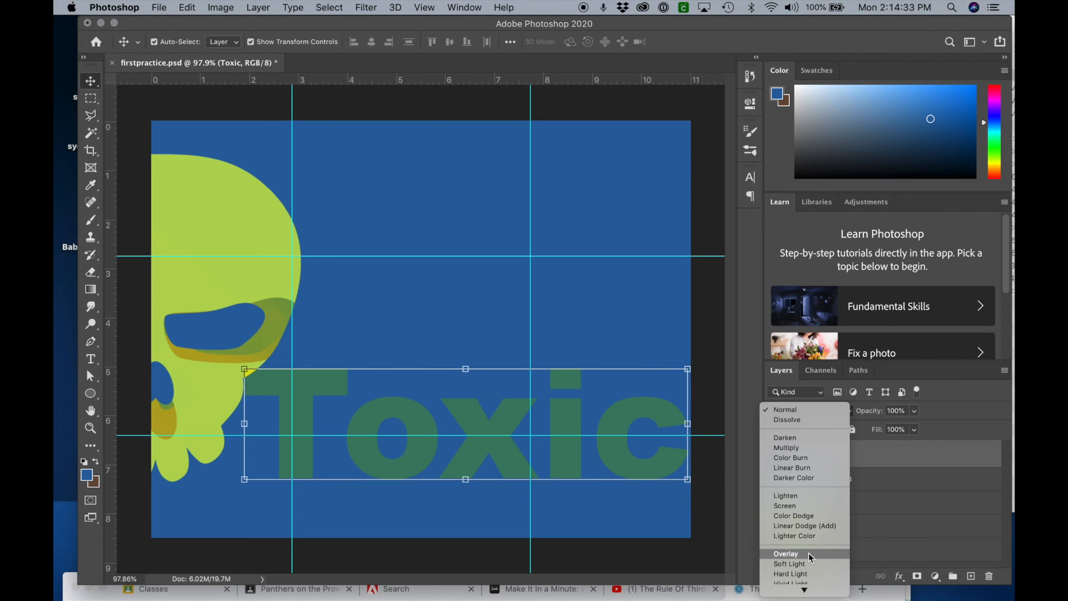
scroll(811, 558, "down", 3)
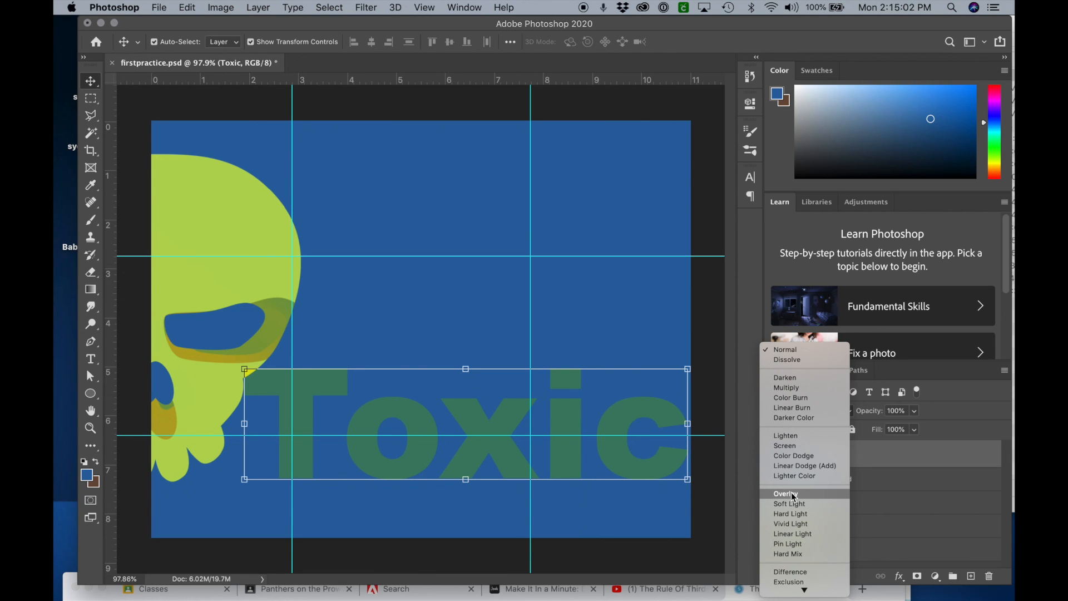
left_click(794, 495)
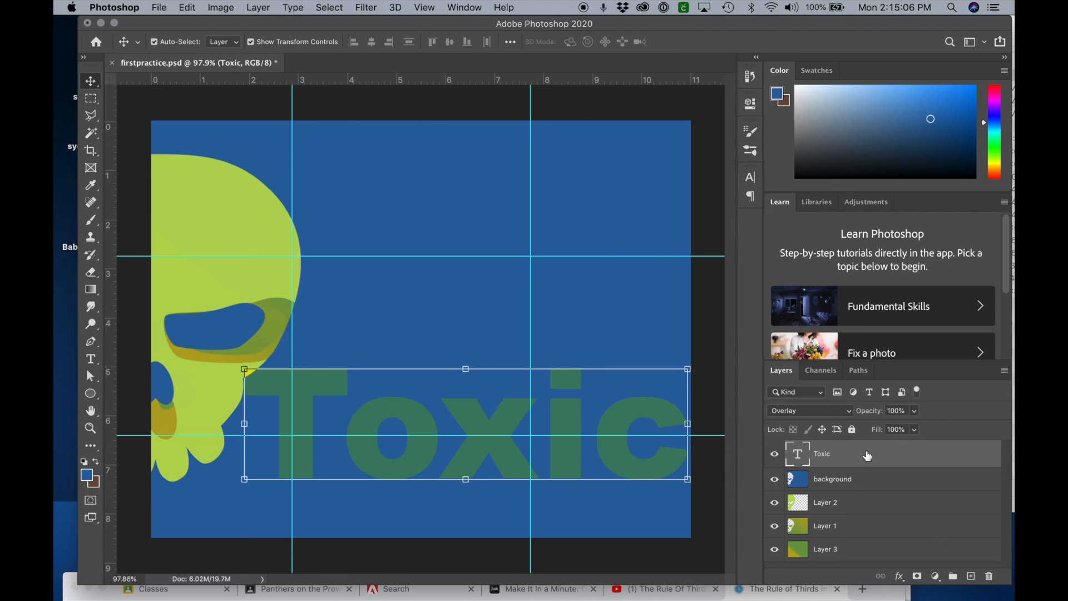
- Duplicate the "Toxic" text layer directly beneath the original and compare the result by hiding and showing the original
left_click_drag(868, 456, 867, 466)
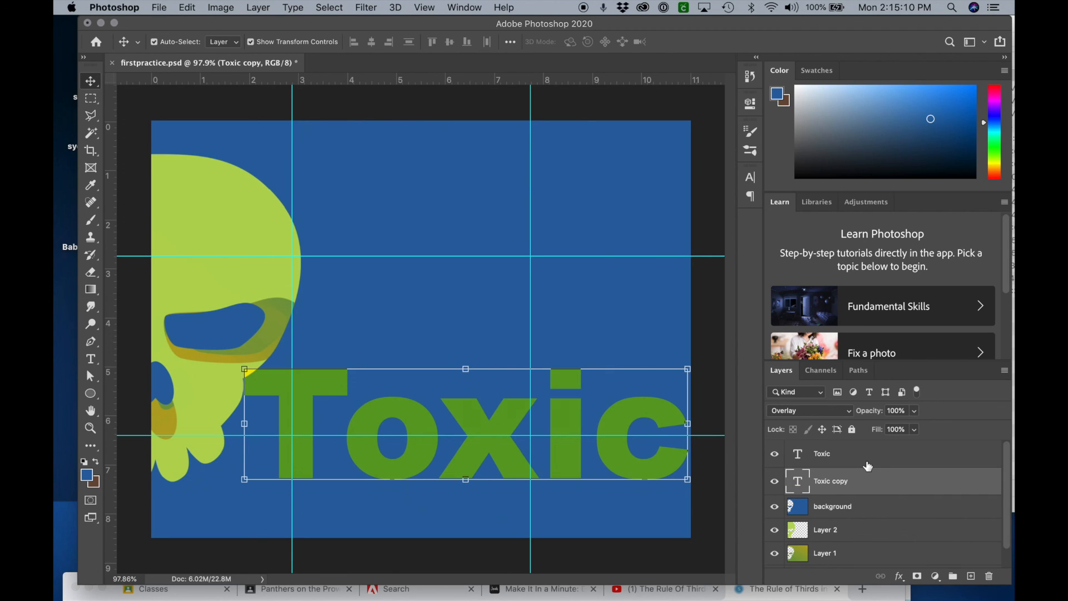
left_click(775, 455)
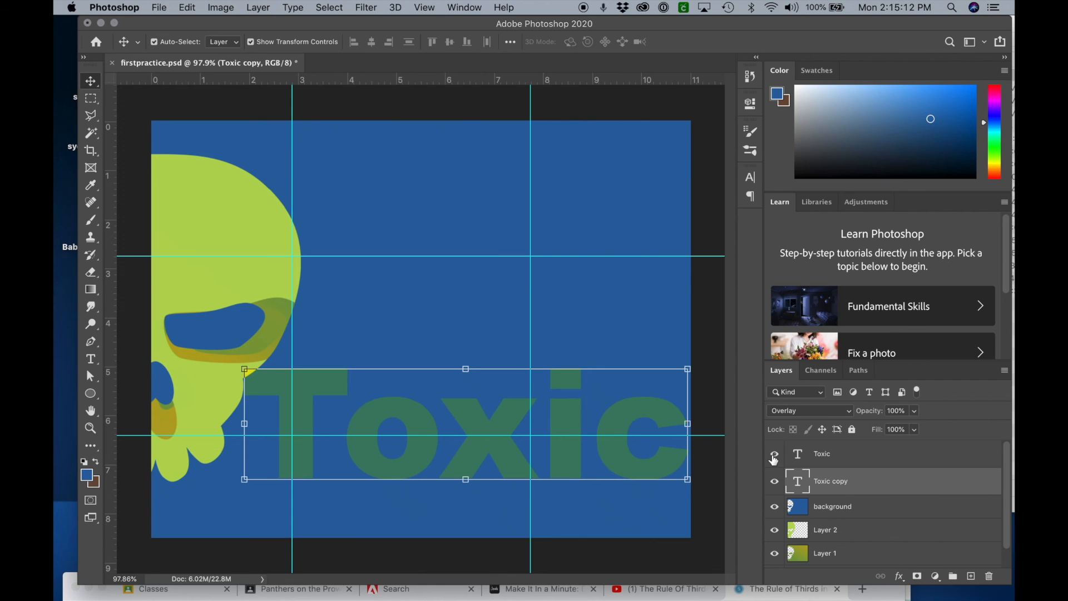
left_click(774, 456)
- Set the blend mode of the upper "Toxic" text layer to Multiply
left_click(873, 456)
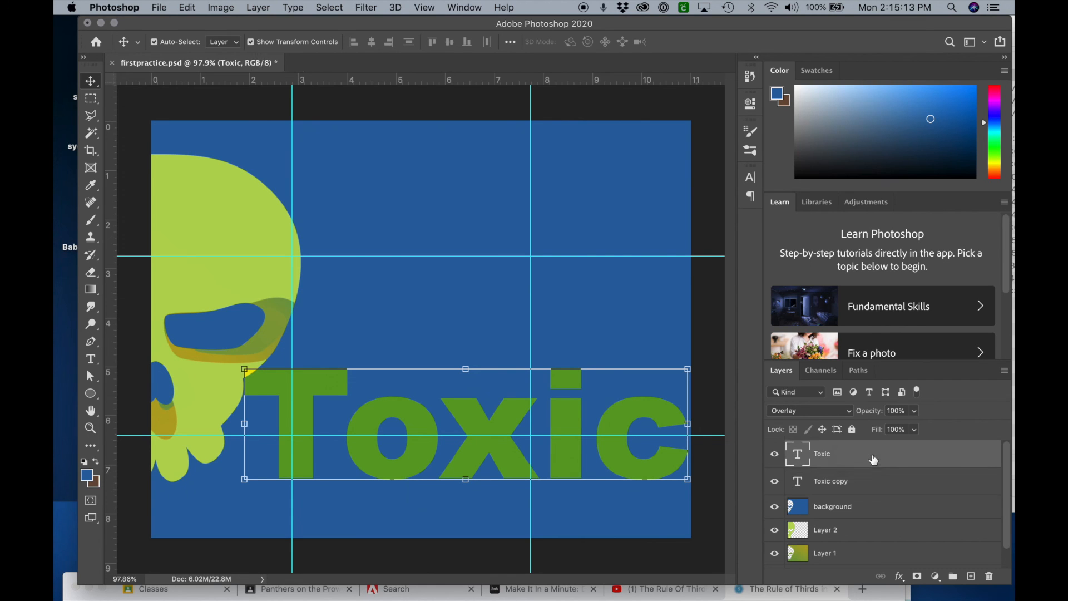
left_click(817, 412)
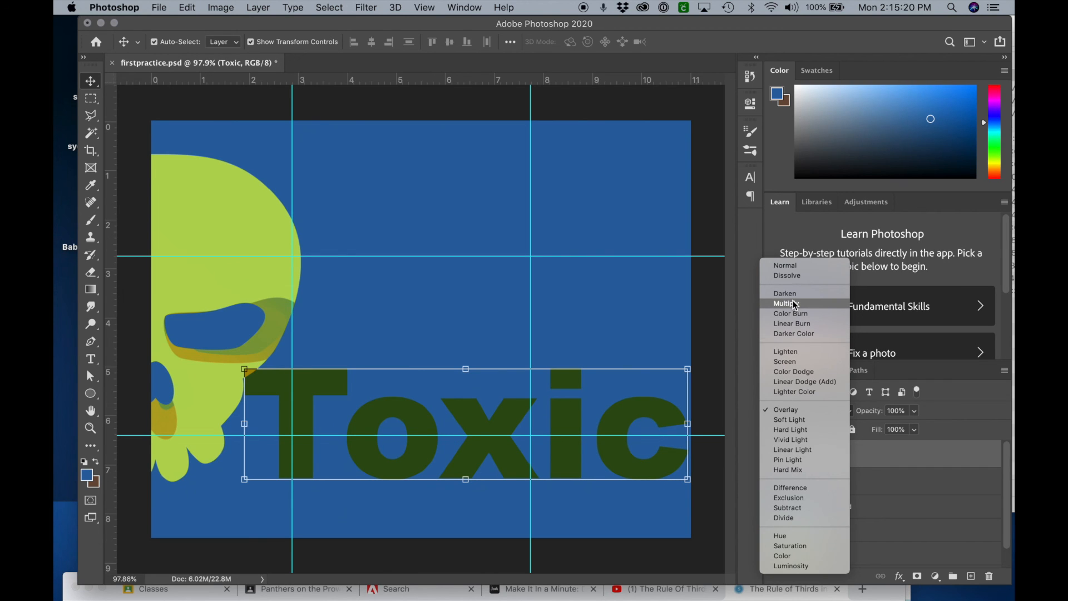
left_click(795, 305)
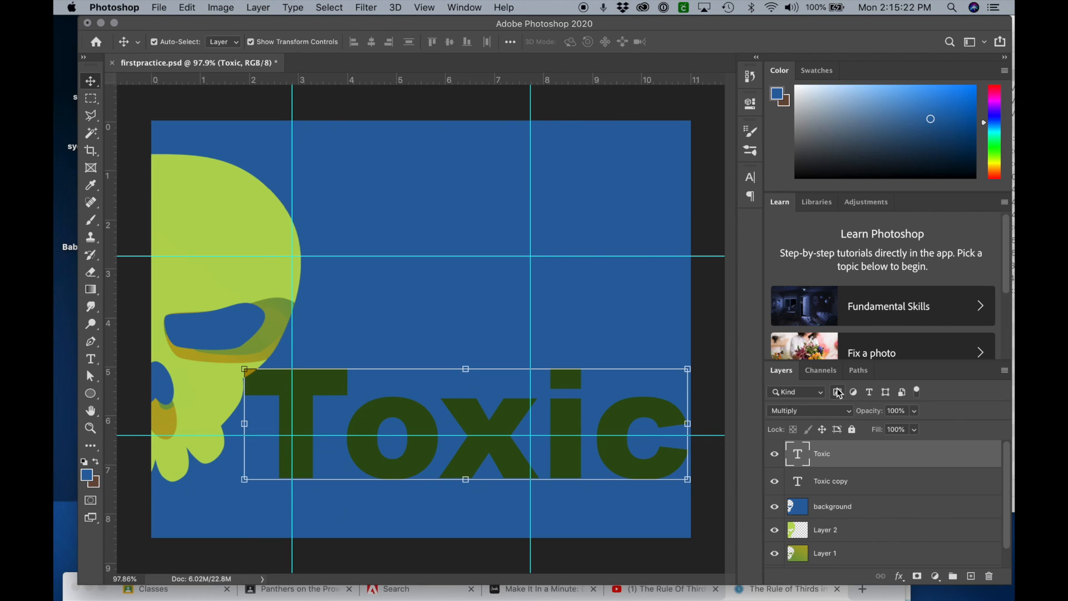
- Nudge the upper "Toxic" layer slightly up and left to offset it from its copy, then deselect it
key("Up")
key("Left")
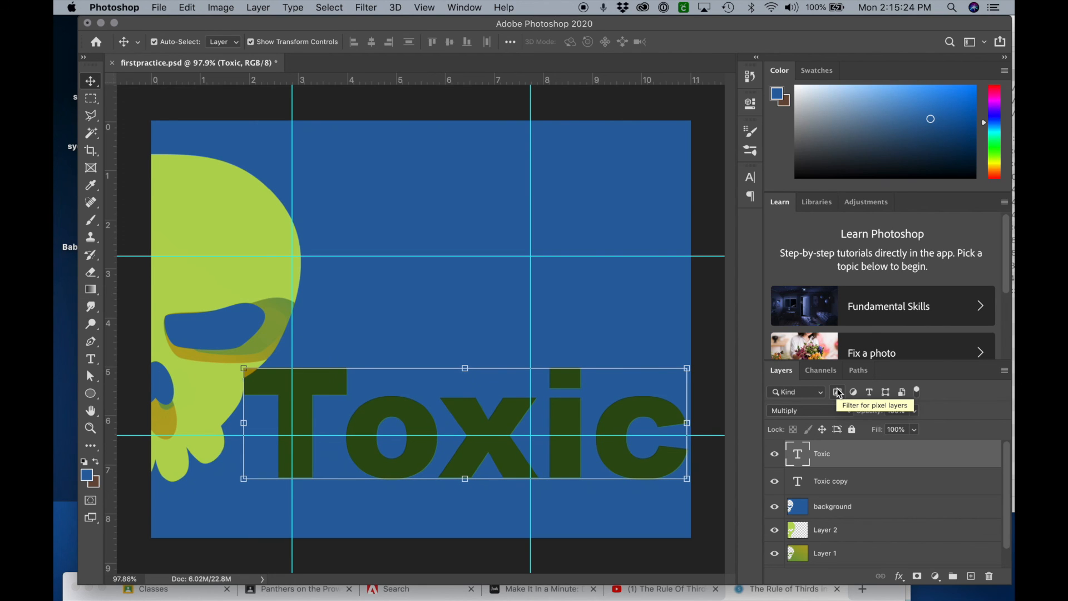
key("Up")
key("Up")
key("Left")
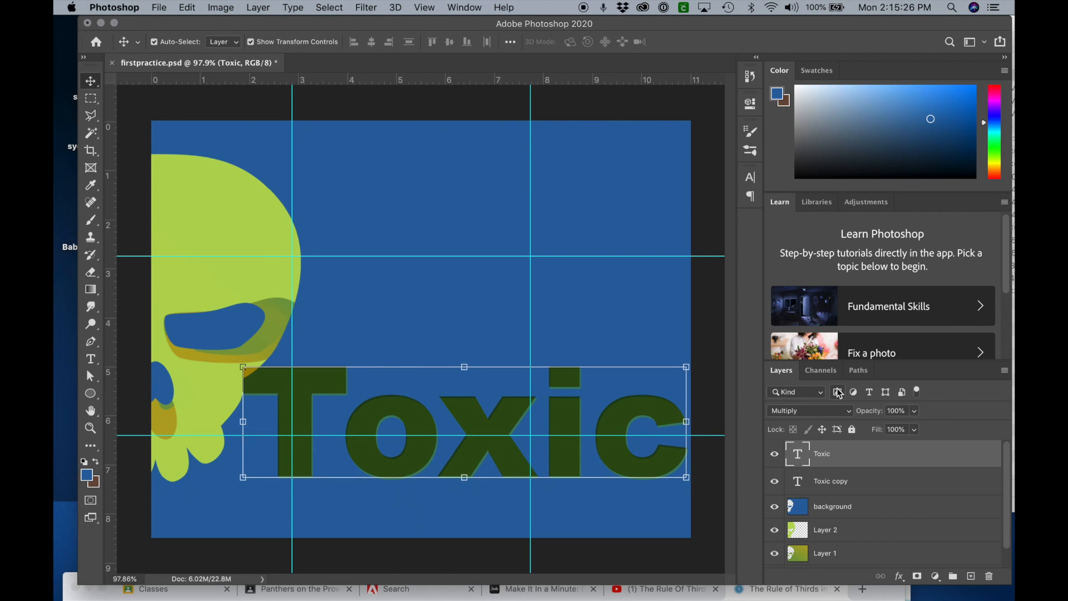
key("Left")
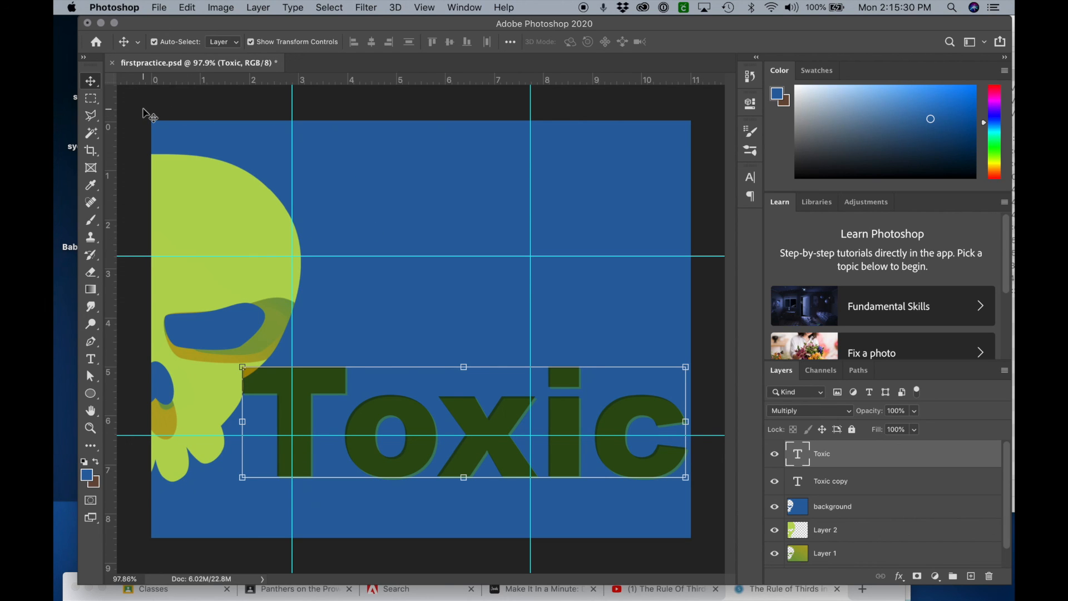
left_click(149, 115)
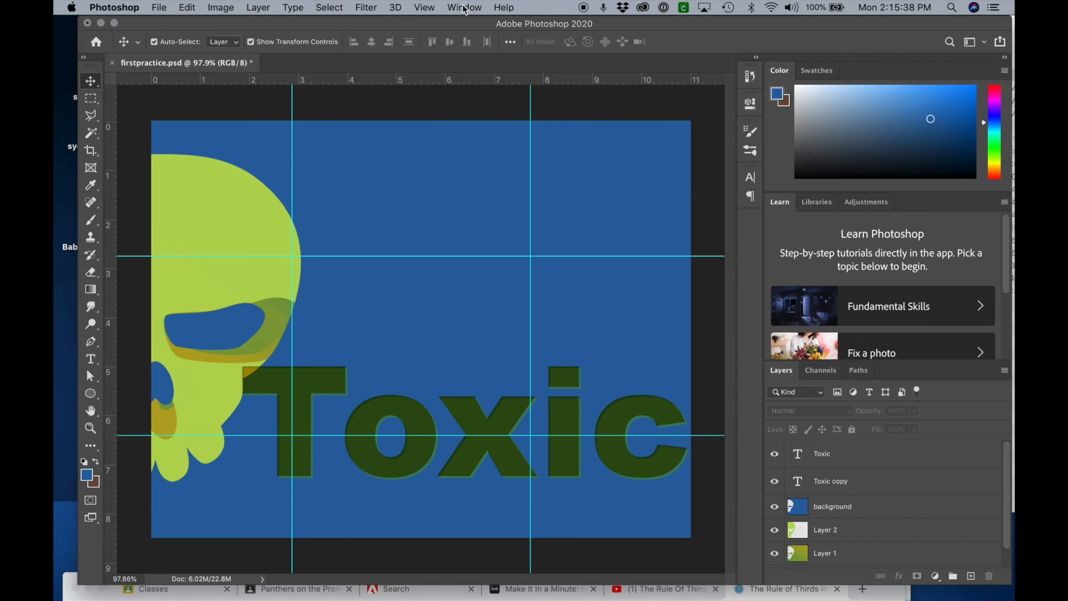
- Clear all guides from the canvas and save firstpractice.psd
left_click(429, 11)
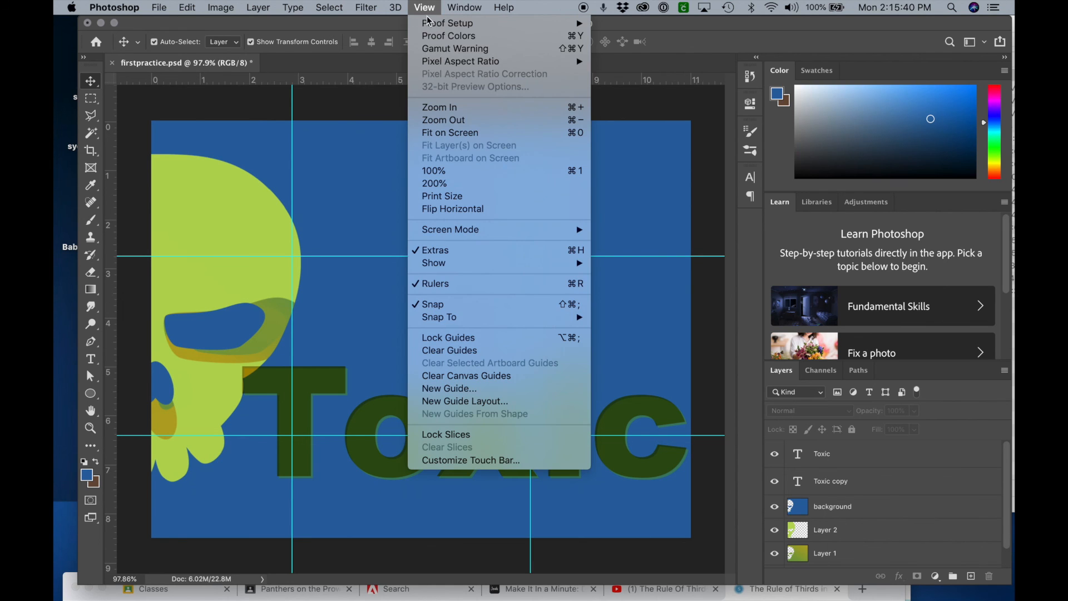
left_click(437, 352)
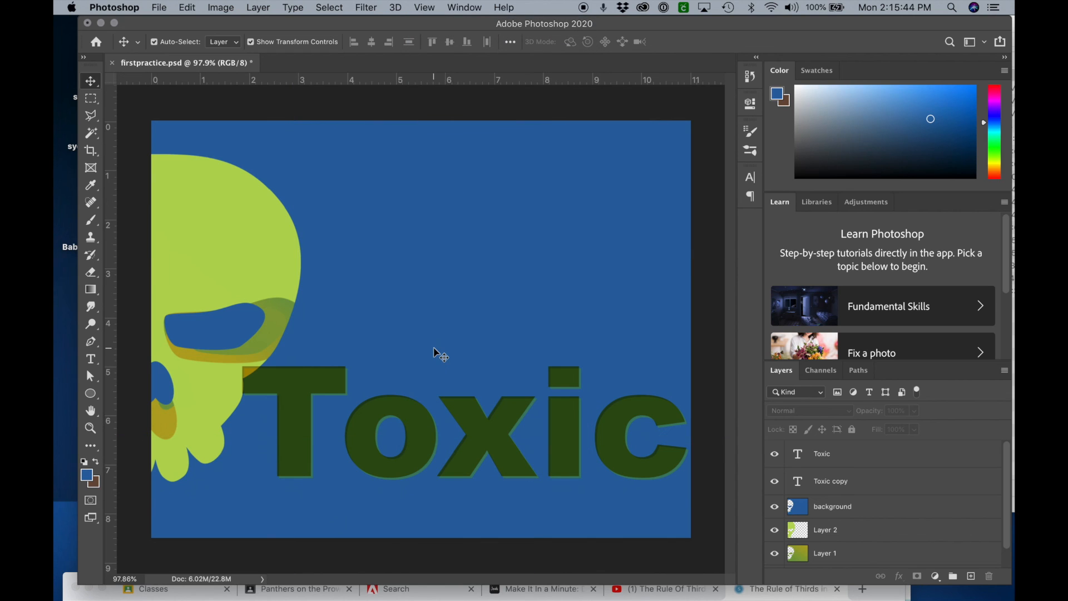
left_click(158, 8)
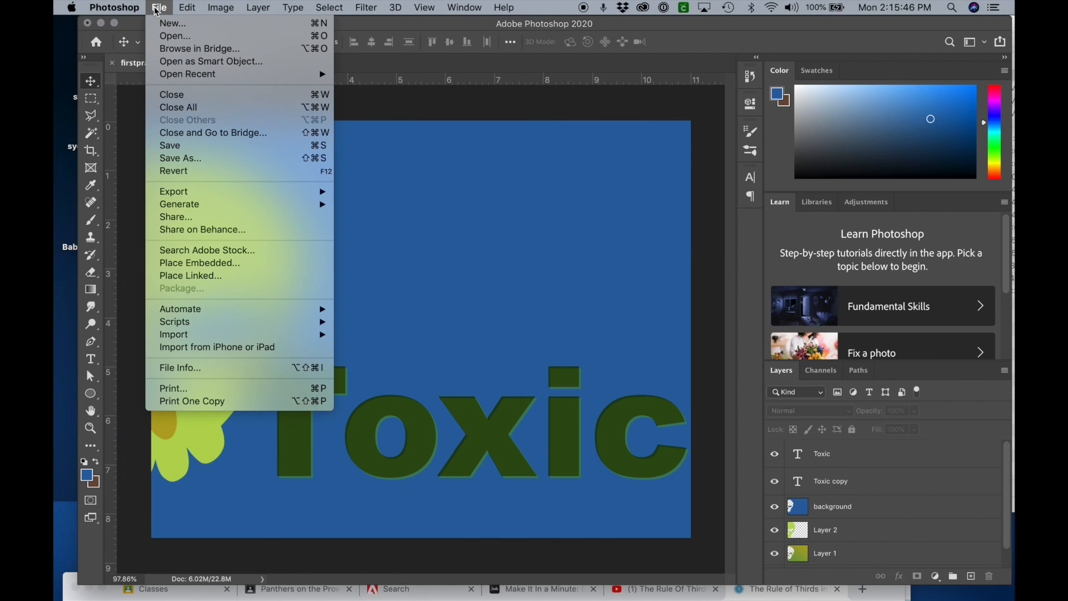
left_click(174, 148)
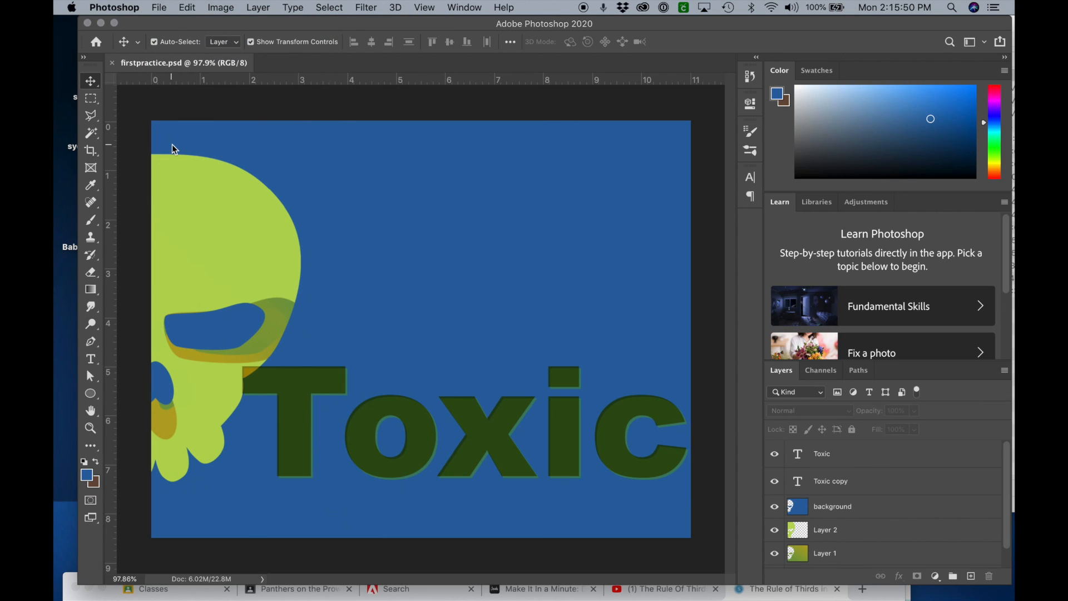